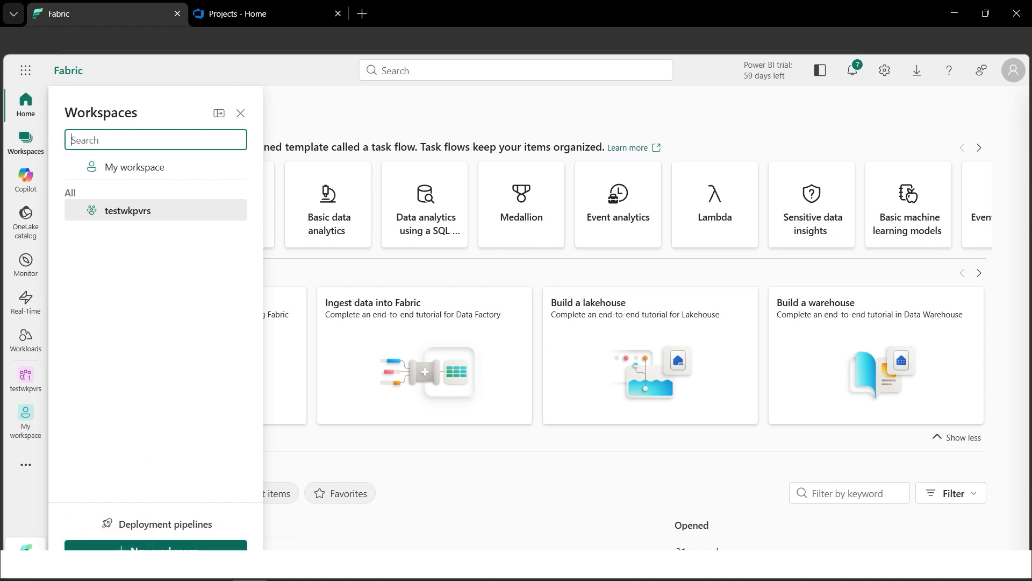
# - Create a new workspace named VersionControlFabric with the Power BI Premium Per-User workspace type
pyautogui.click(156, 547)
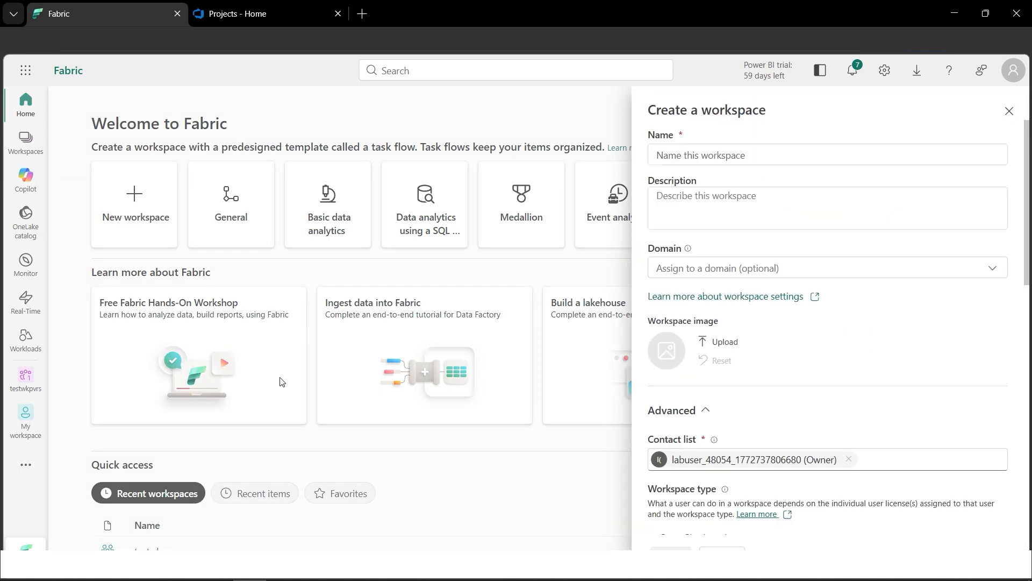
pyautogui.click(726, 154)
pyautogui.write('VersionControlFabric')
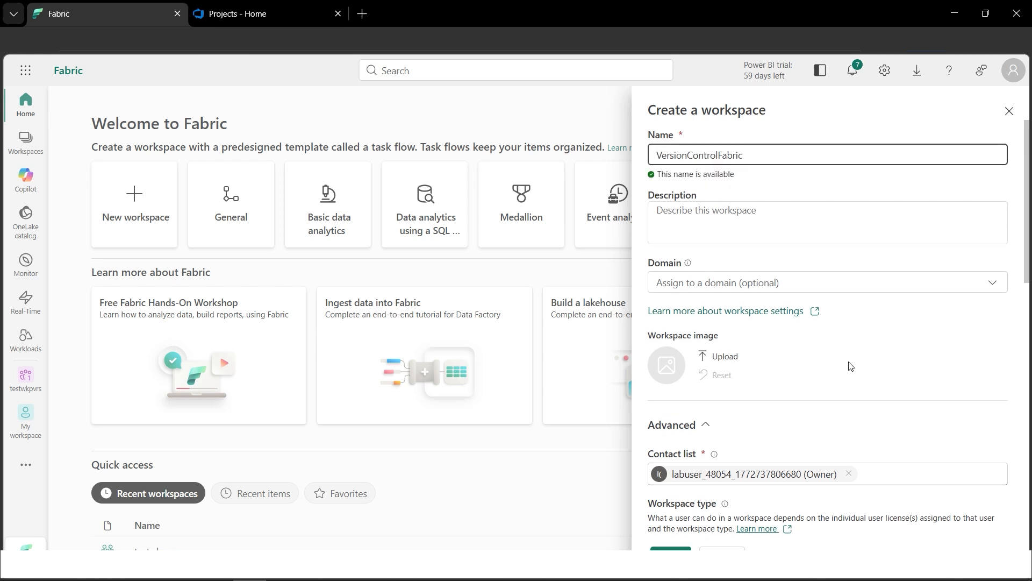
pyautogui.scroll(-5, 855, 377)
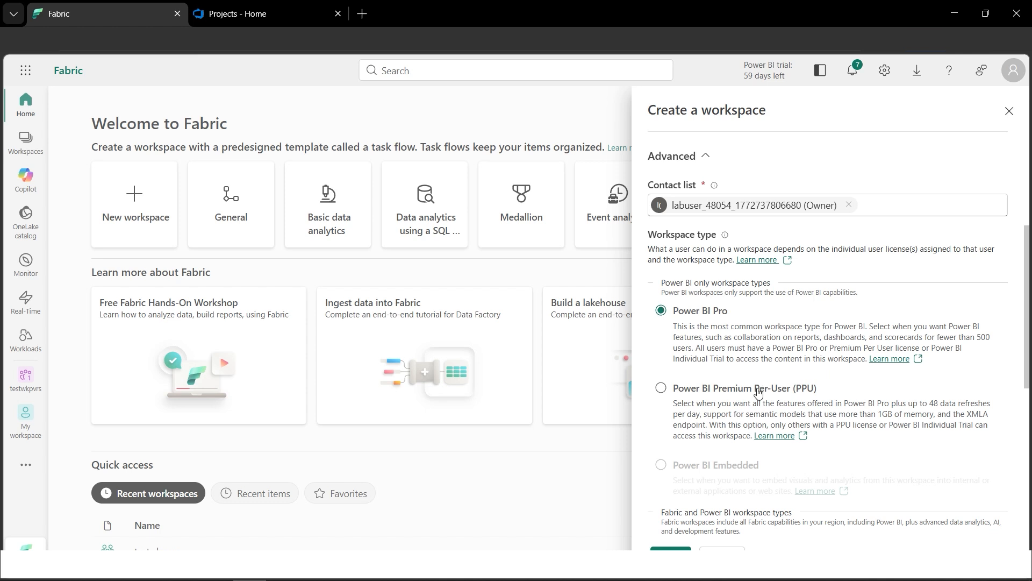
pyautogui.click(663, 393)
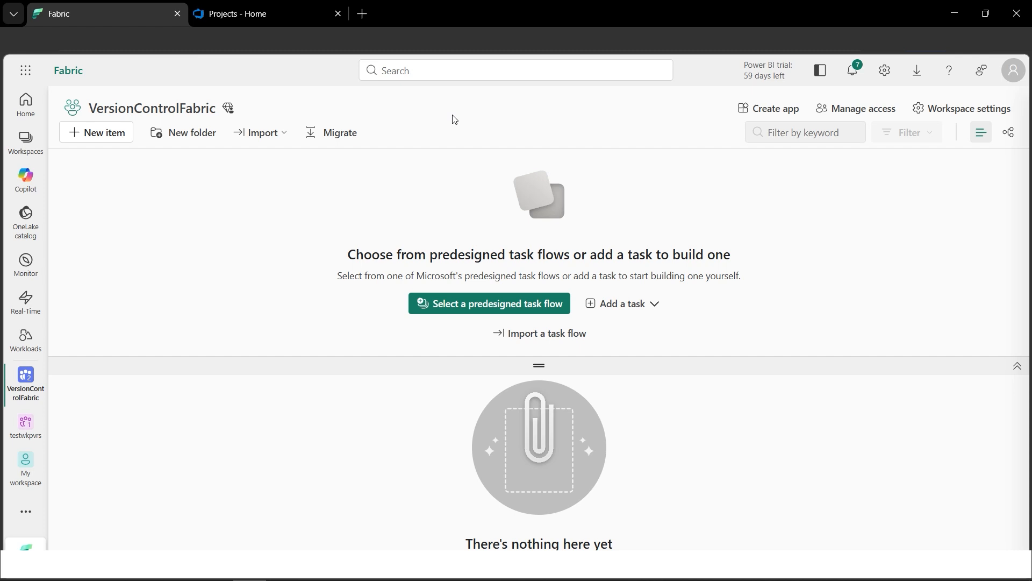
# - Open the Git integration settings of the VersionControlFabric workspace
pyautogui.click(951, 114)
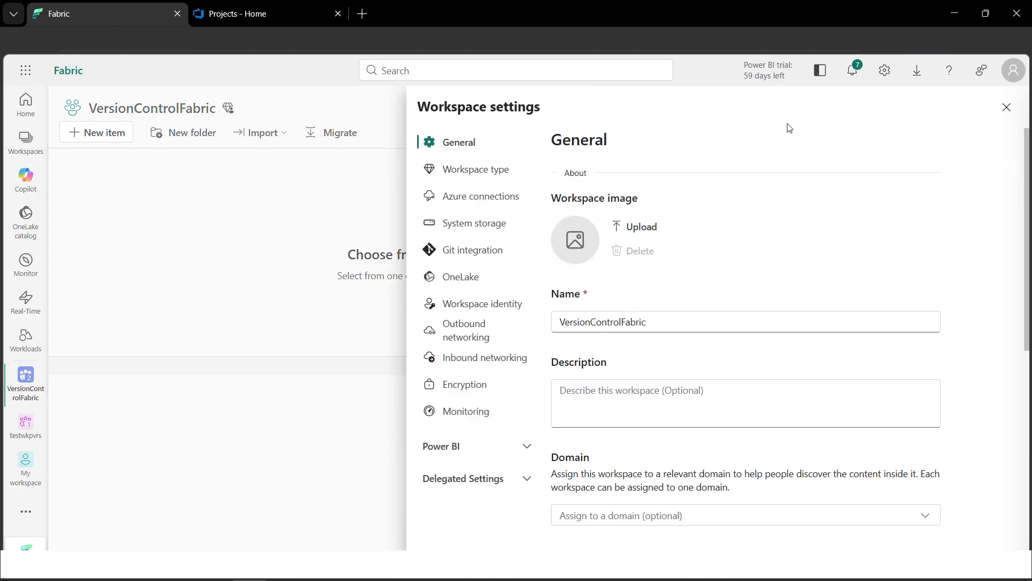
pyautogui.click(472, 259)
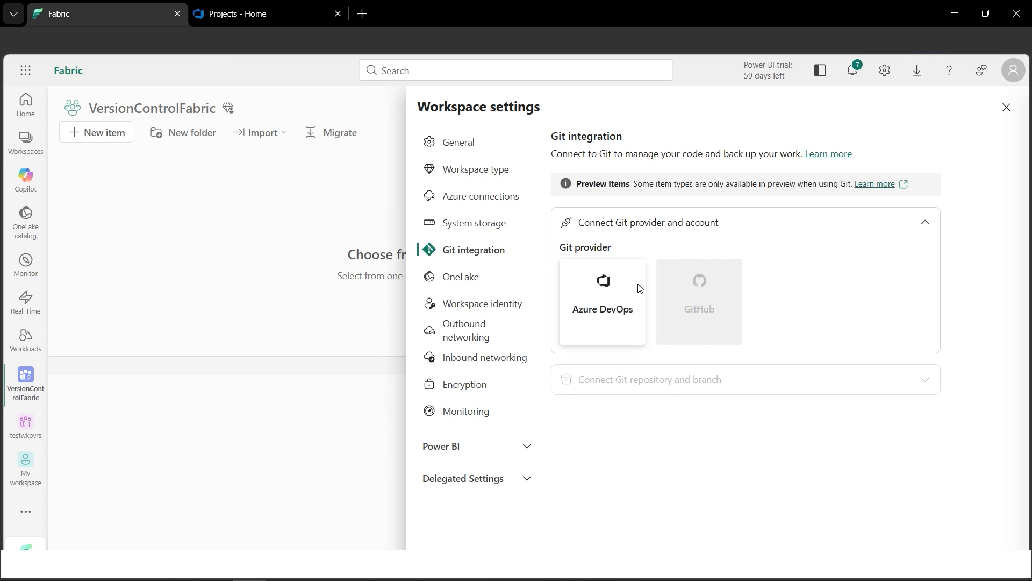
# - Switch to Azure DevOps and create a private project named VersionControlDevOps
pyautogui.click(284, 16)
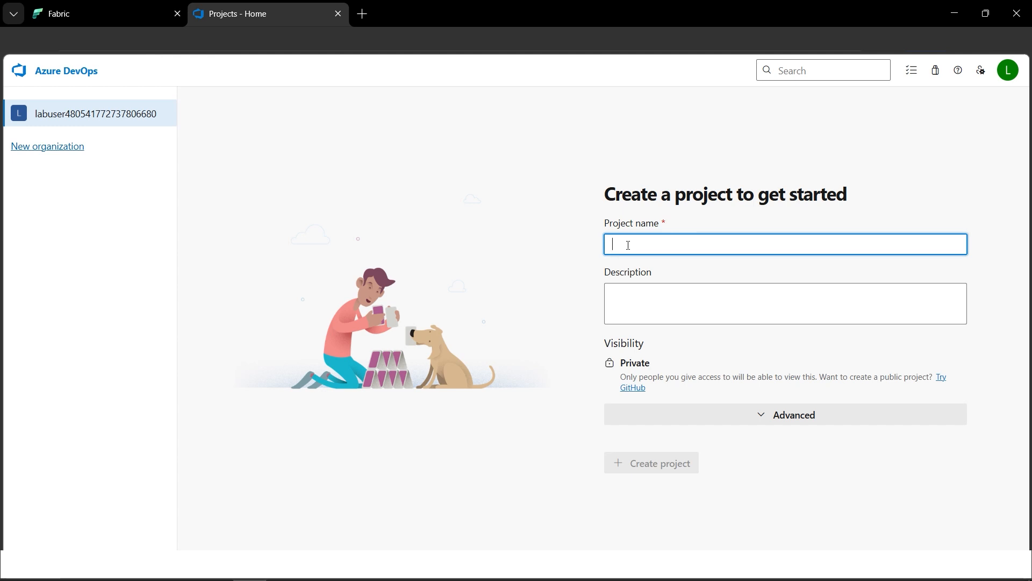
pyautogui.write('VersionControlDevOps')
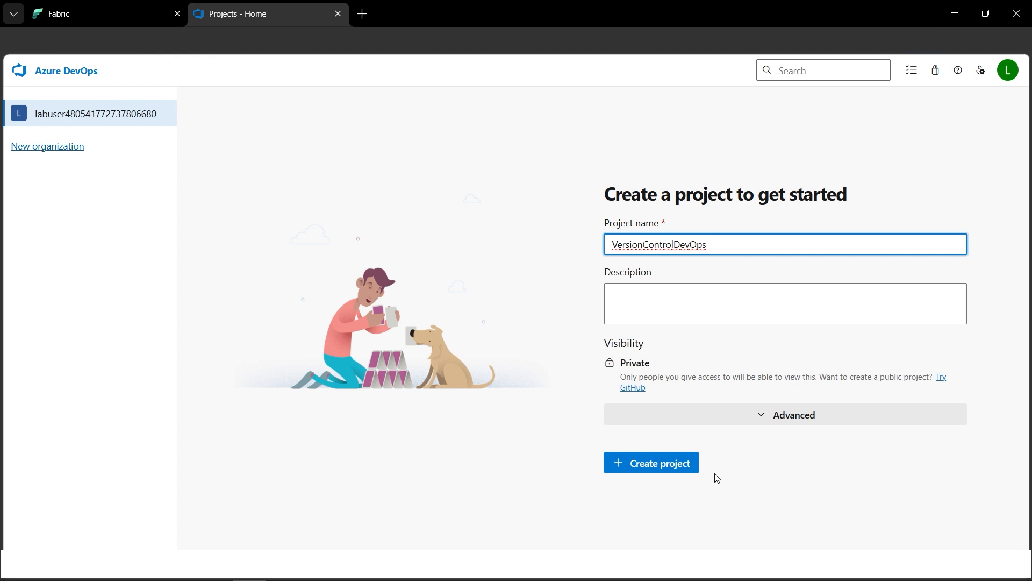
pyautogui.click(665, 472)
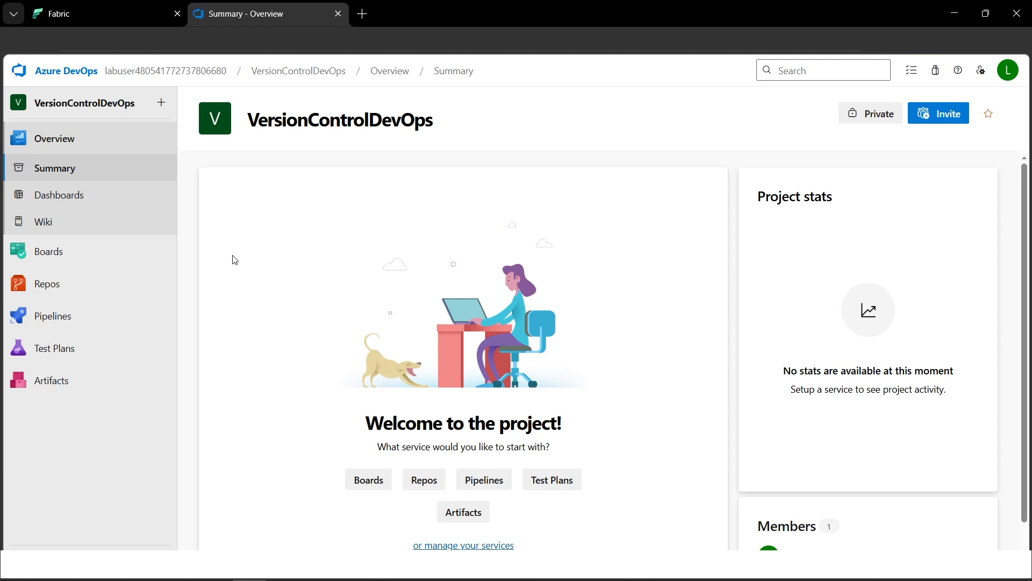
# - Initialize the main branch of the VersionControlDevOps repository with a README and no .gitignore
pyautogui.click(100, 288)
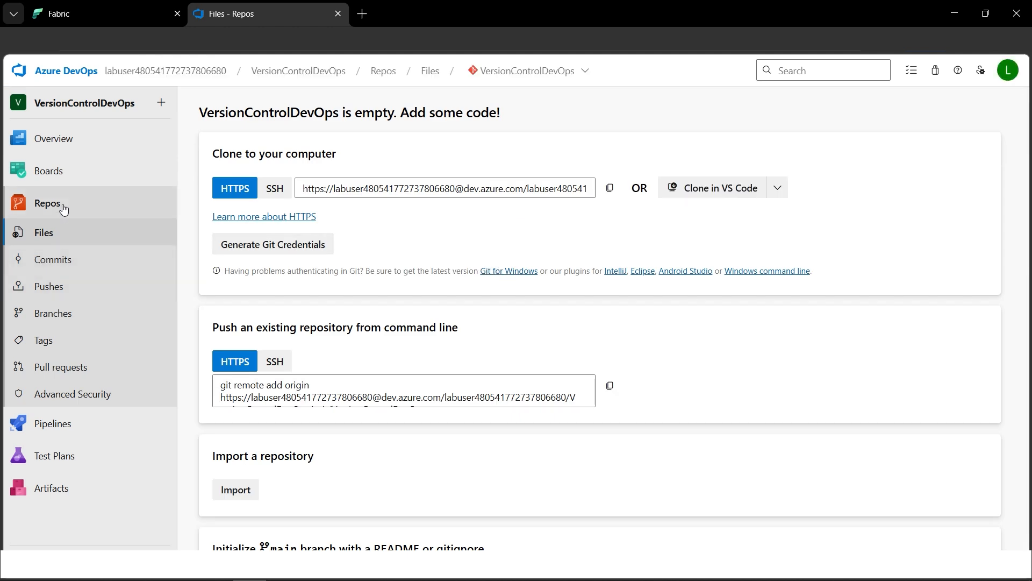
pyautogui.scroll(-2, 538, 265)
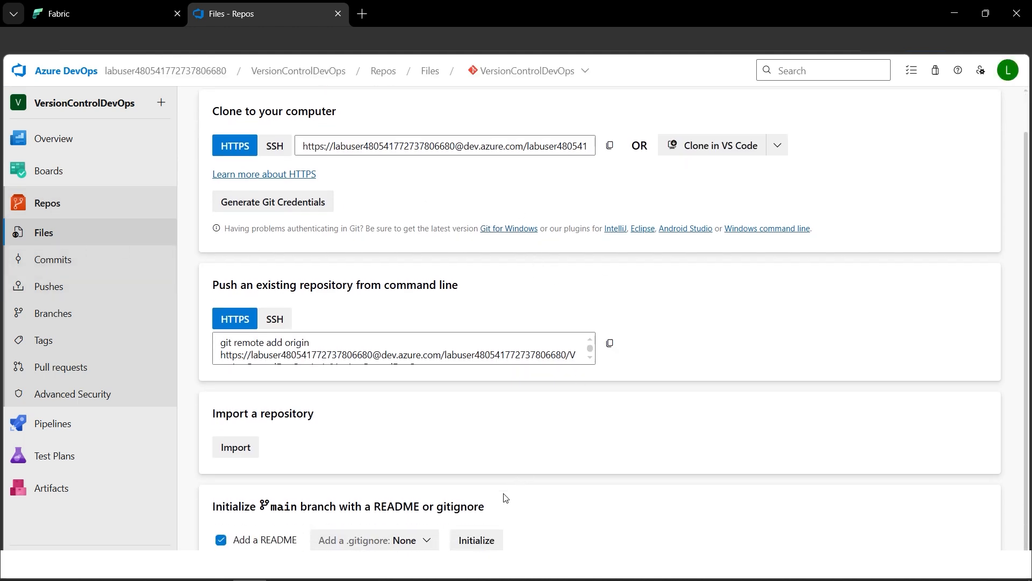
pyautogui.click(491, 539)
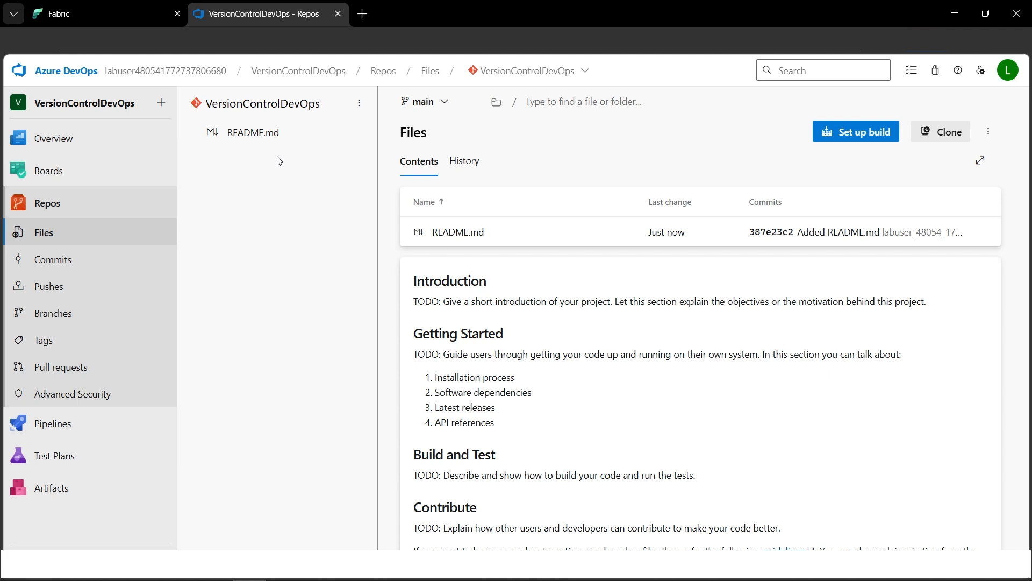
# - Back in Fabric's Git integration settings, choose the lab user's organization and the VersionControlDevOps project
pyautogui.click(96, 15)
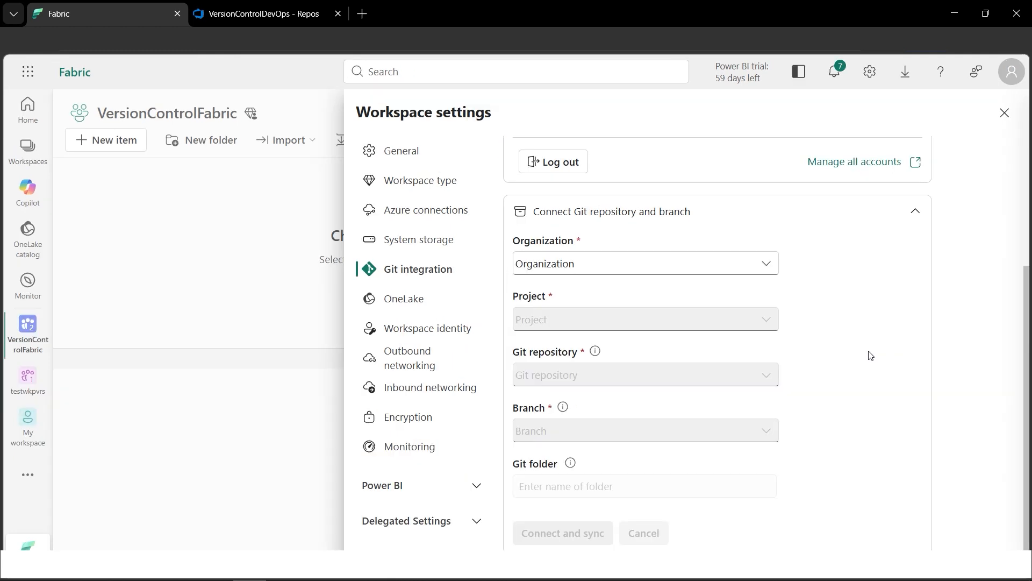
pyautogui.click(739, 266)
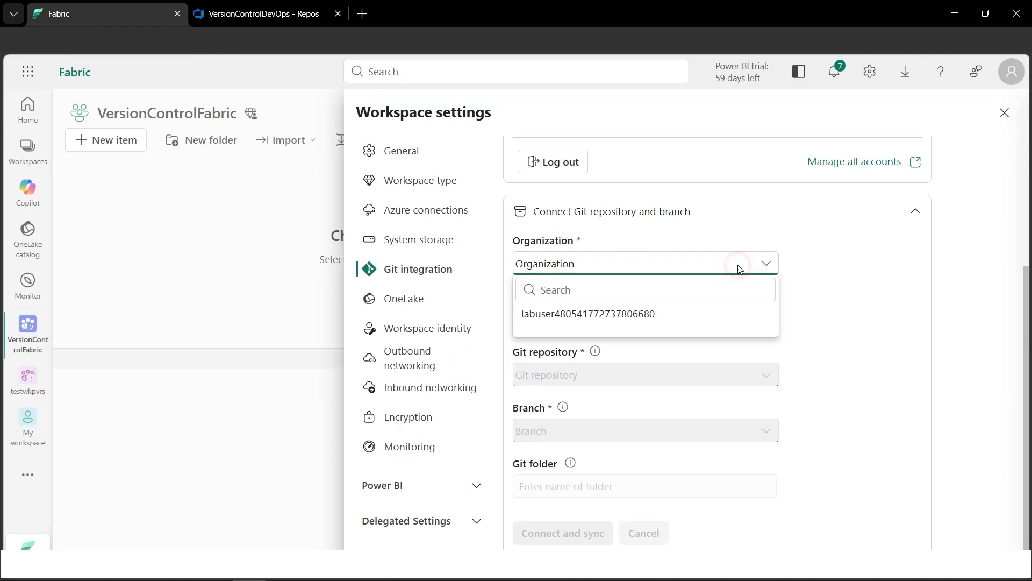
pyautogui.click(666, 314)
pyautogui.click(717, 323)
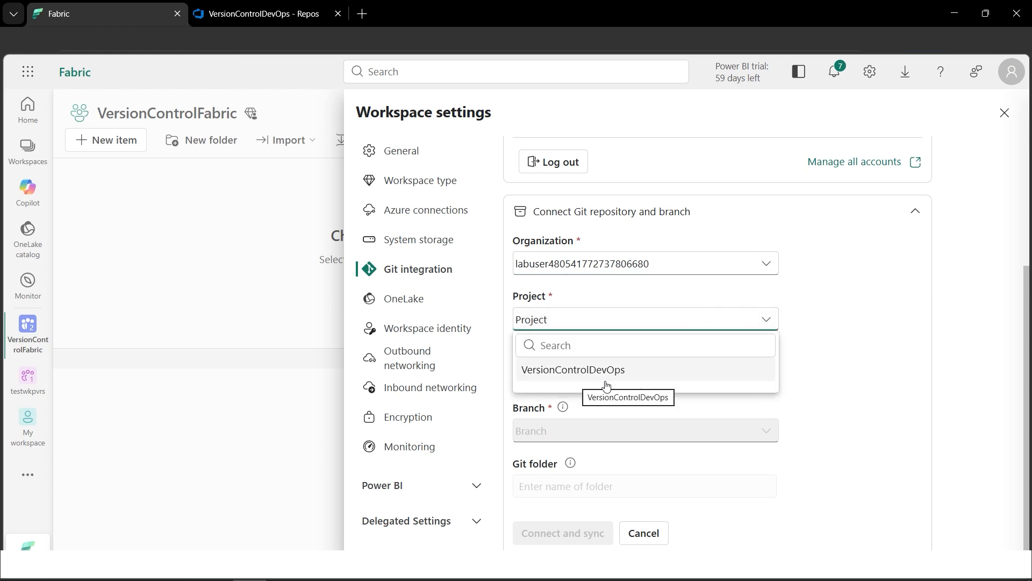
pyautogui.click(600, 378)
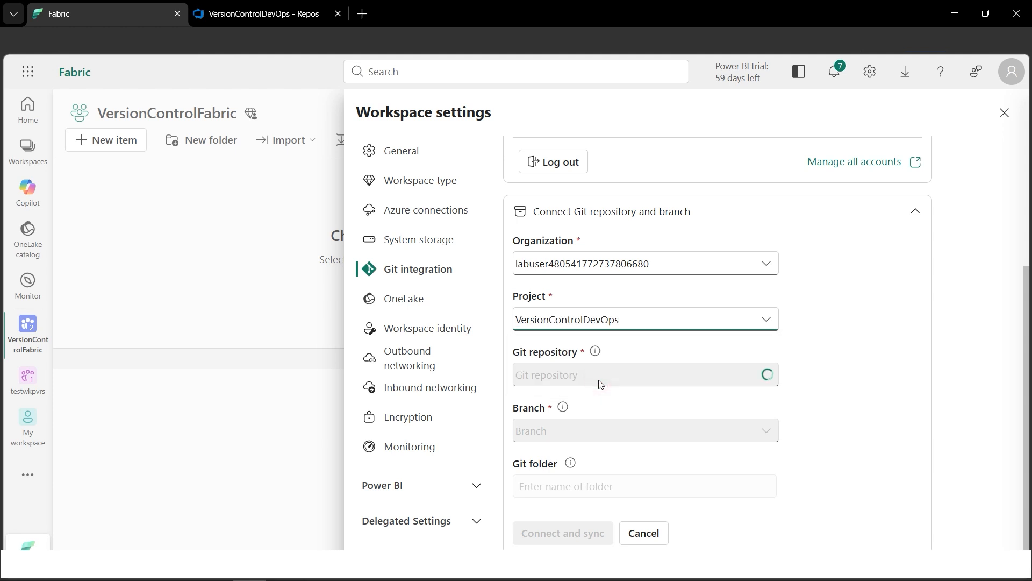
# - Choose the VersionControlDevOps repository and its main branch, then connect and sync the workspace
pyautogui.click(643, 379)
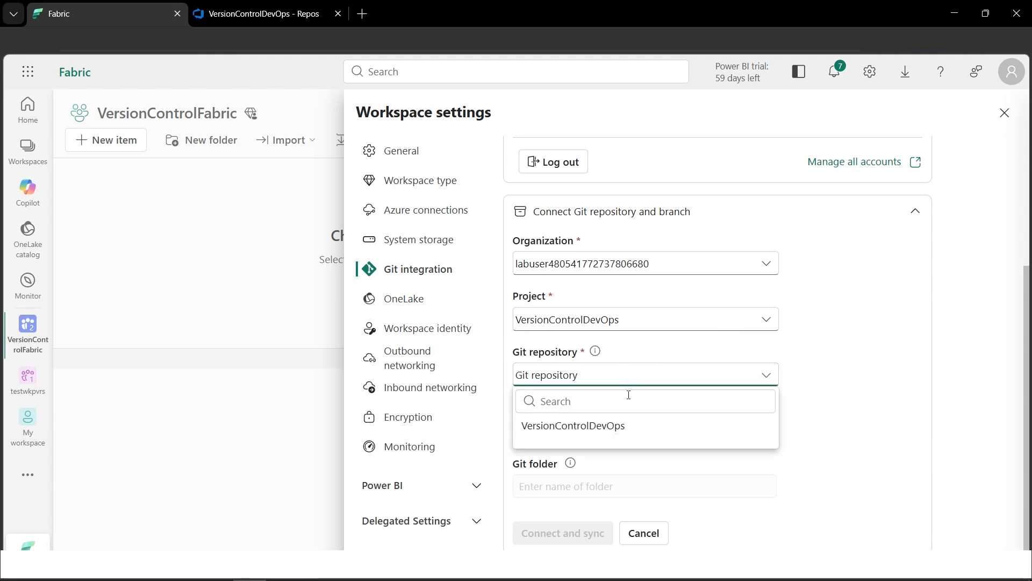
pyautogui.click(589, 427)
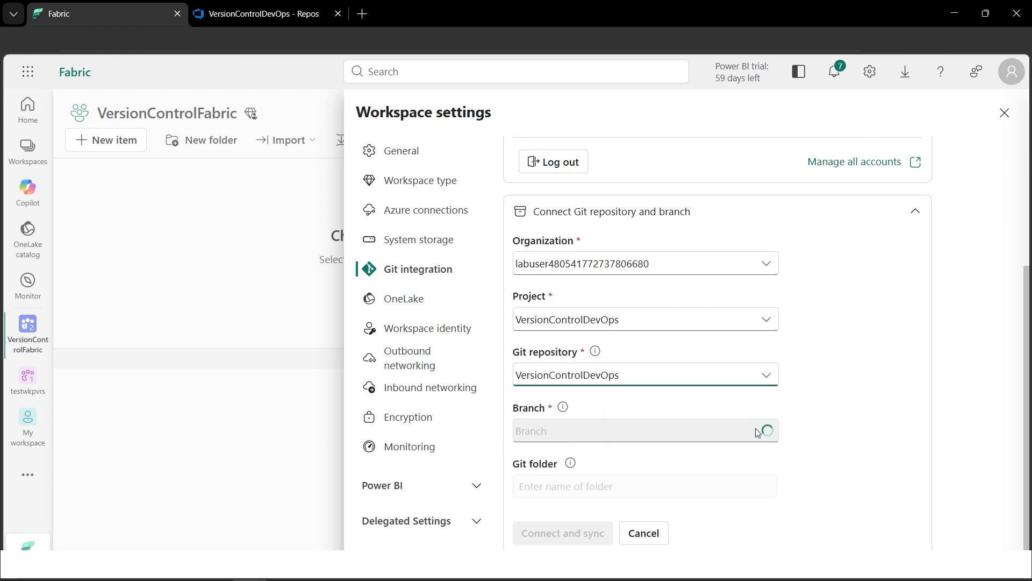
pyautogui.click(734, 434)
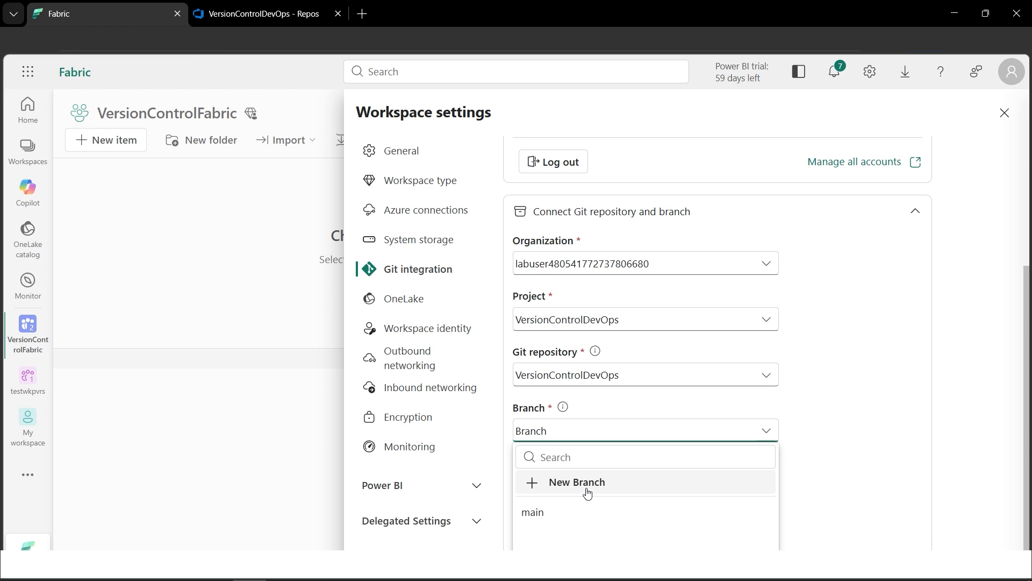
pyautogui.click(546, 516)
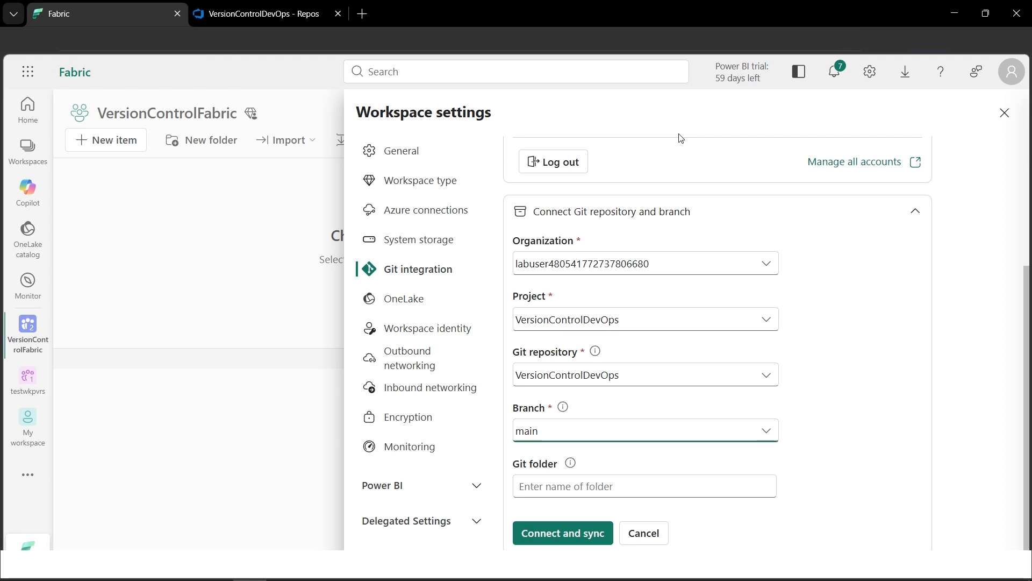
pyautogui.click(564, 533)
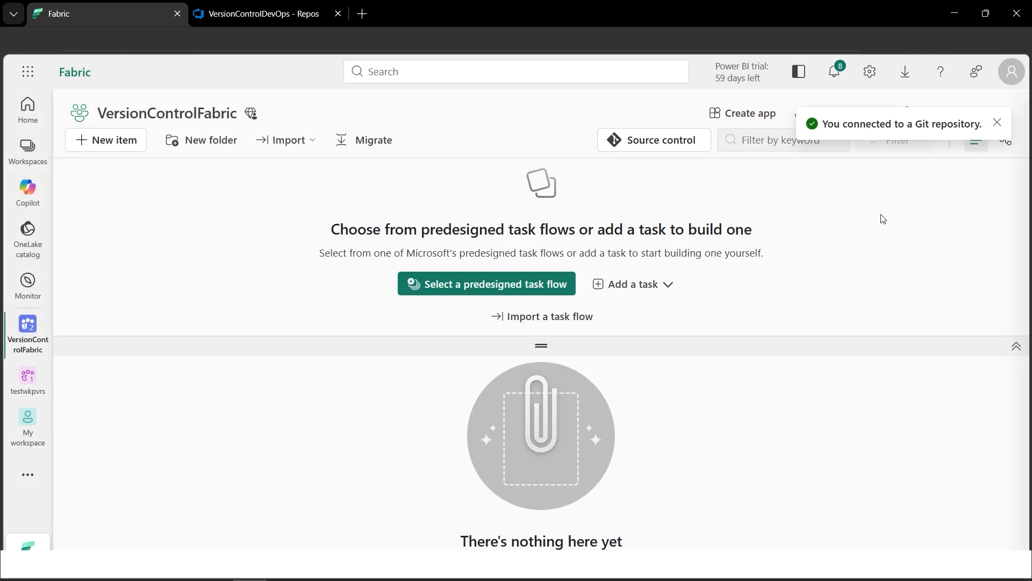
pyautogui.click(998, 124)
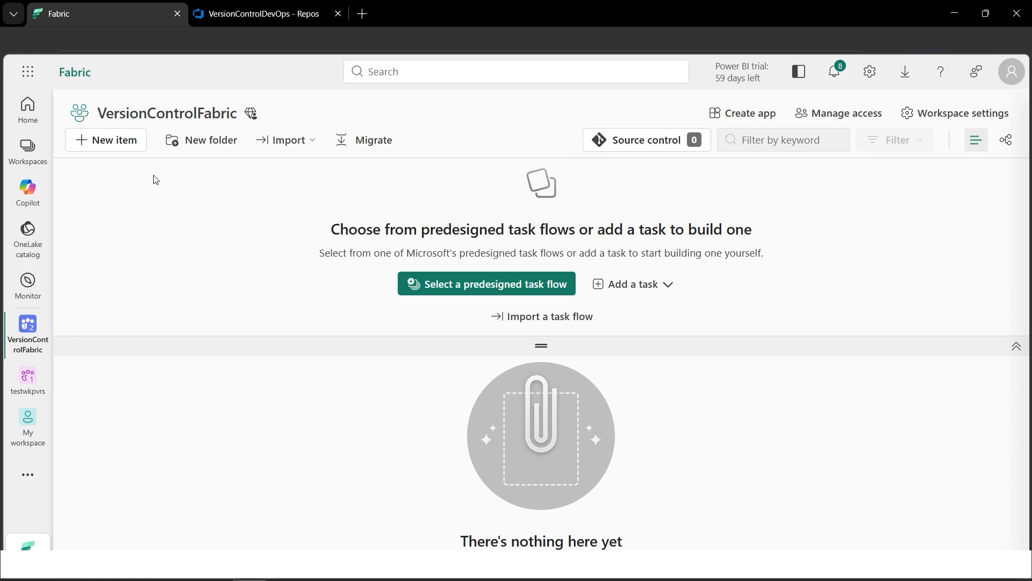
# - Add a new Report item to the VersionControlFabric workspace
pyautogui.click(118, 147)
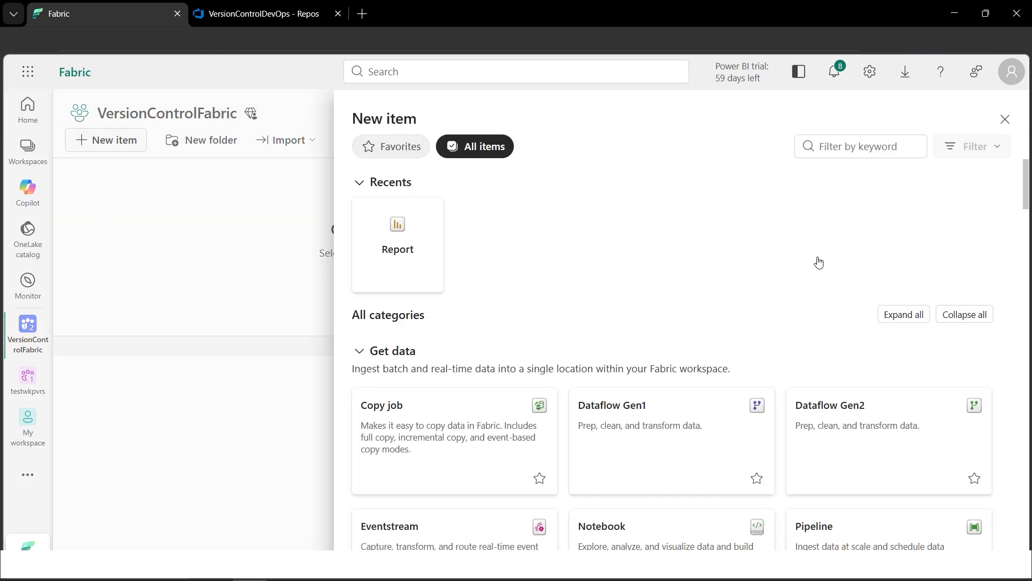
pyautogui.scroll(-5, 909, 347)
pyautogui.scroll(-20, 902, 359)
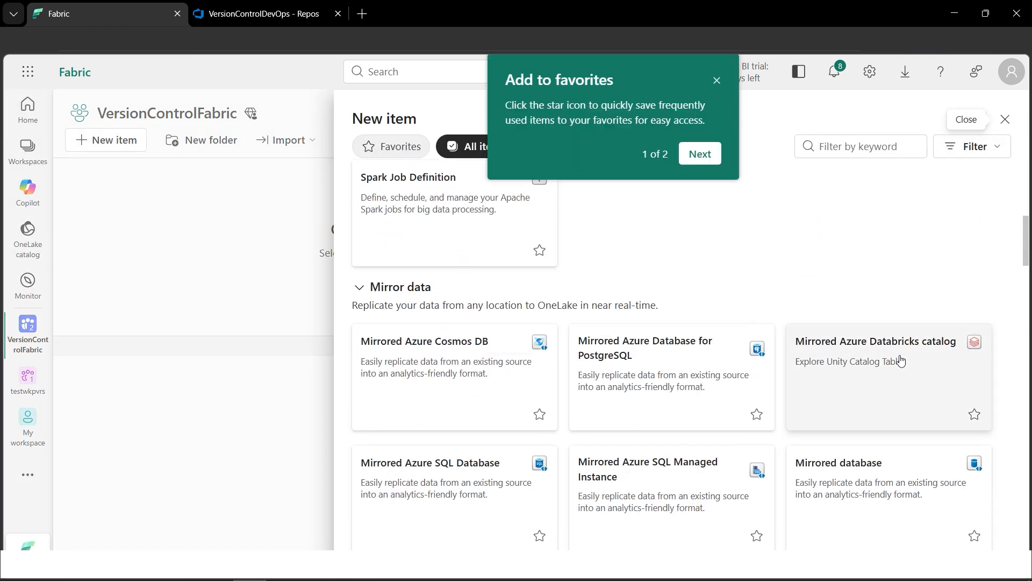
pyautogui.scroll(-10, 902, 362)
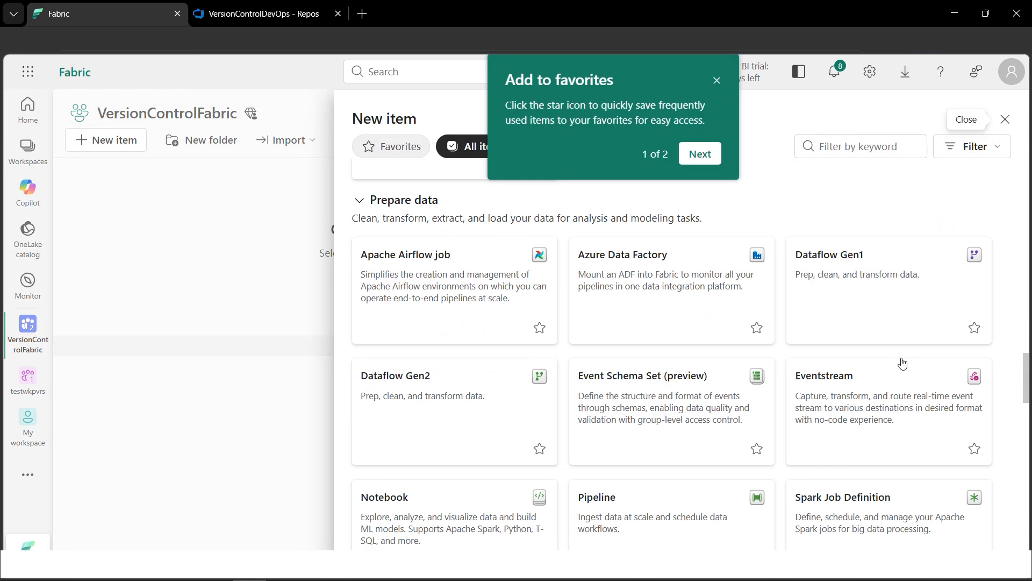
pyautogui.scroll(-5, 903, 361)
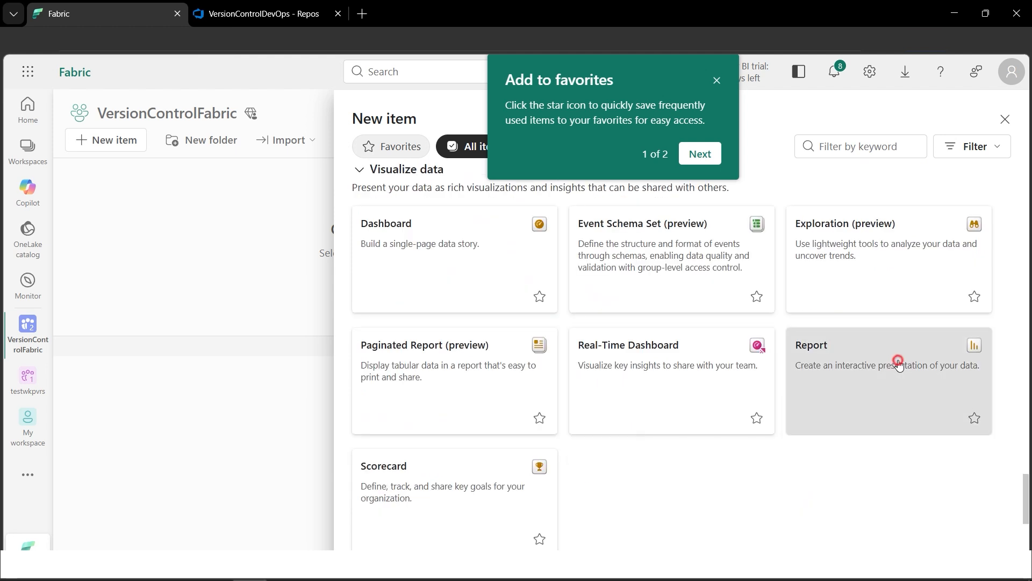
pyautogui.click(897, 360)
pyautogui.click(717, 81)
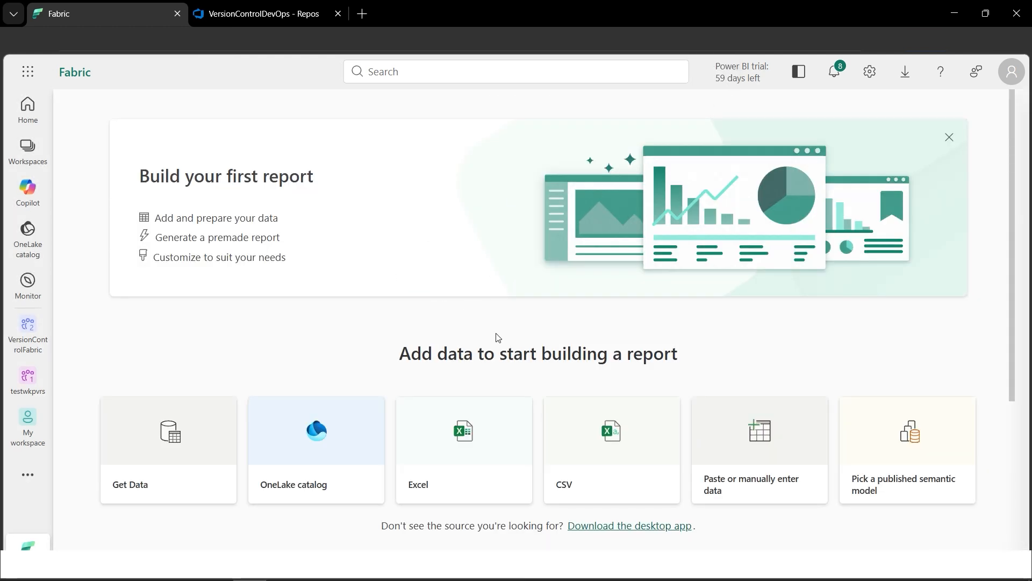
# - Choose to paste or manually enter the report data and add two more columns to the blank table
pyautogui.click(750, 458)
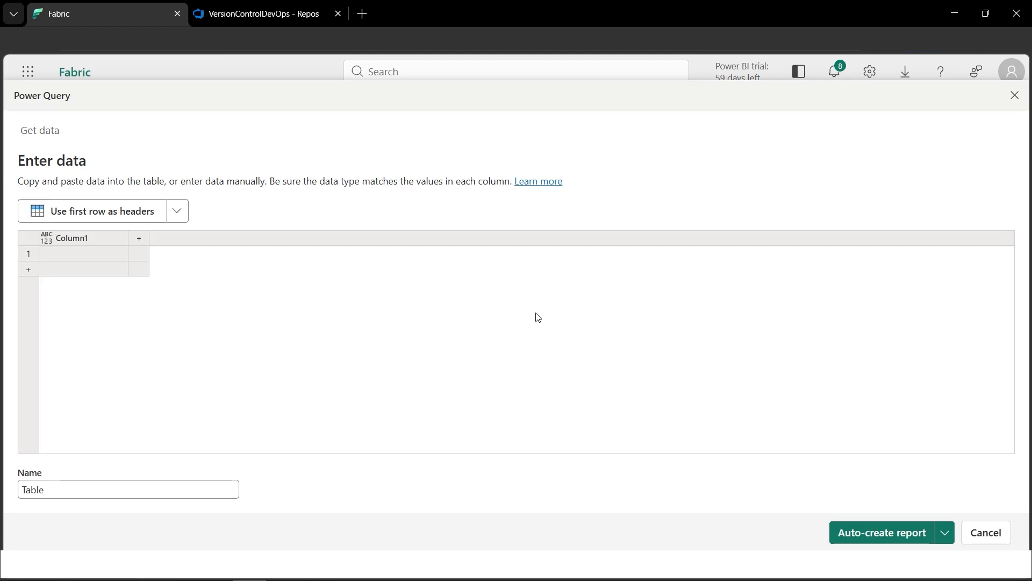
pyautogui.click(140, 239)
pyautogui.click(227, 240)
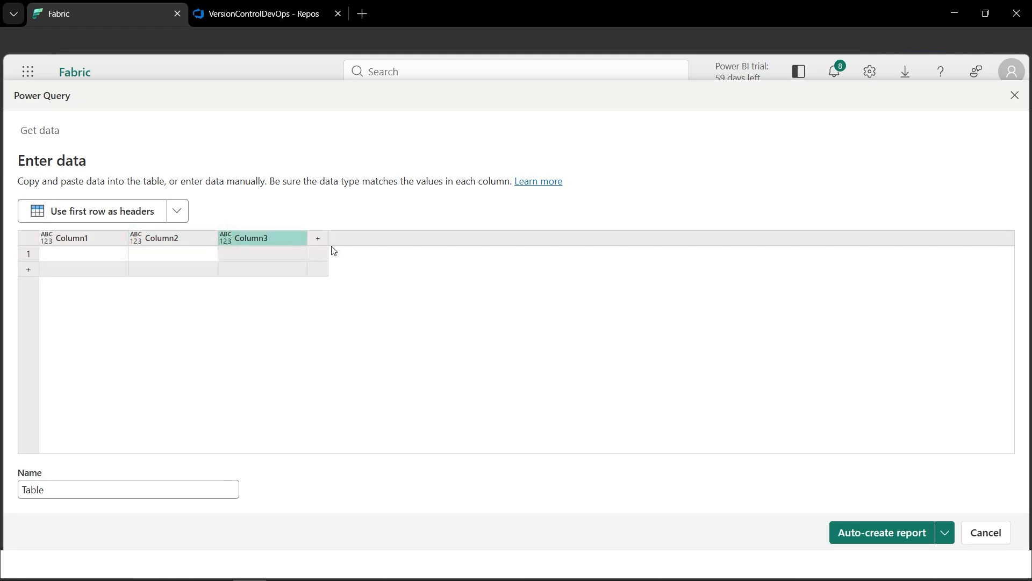
# - Copy the Region, SalesAmount and SalesRep data in A1:C9 of the Sales Excel workbook and paste it into the Power Query table from Column1
pyautogui.click(349, 565)
pyautogui.click(37, 147)
pyautogui.moveTo(37, 148); pyautogui.dragTo(119, 250)
pyautogui.hotkey('ctrl', 'c')
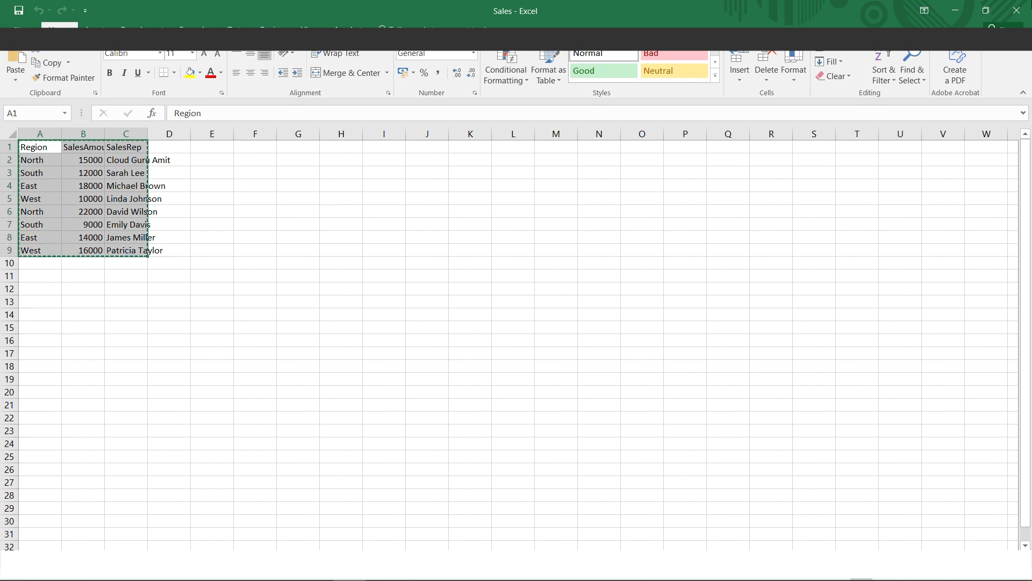
pyautogui.click(956, 11)
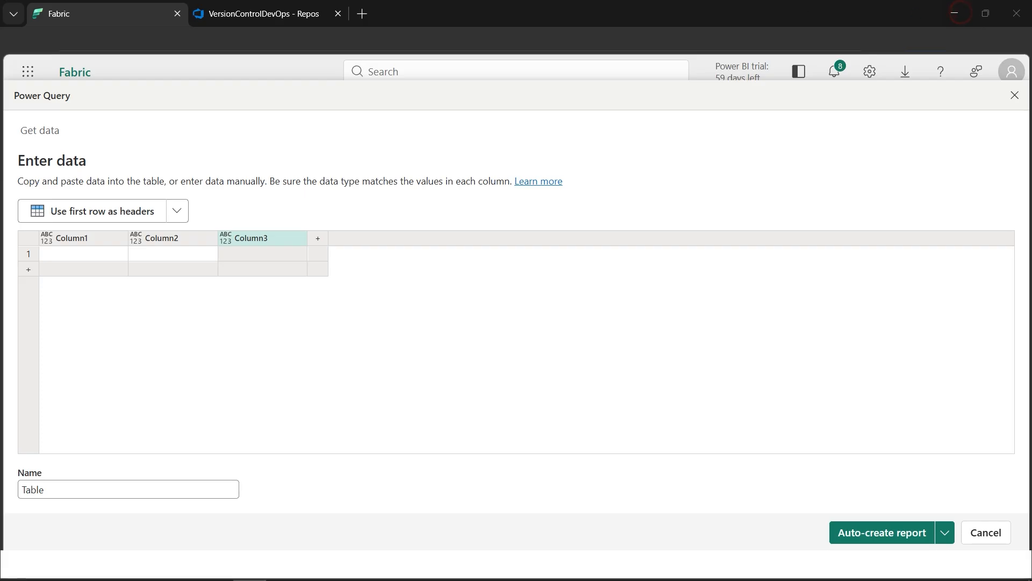
pyautogui.click(75, 243)
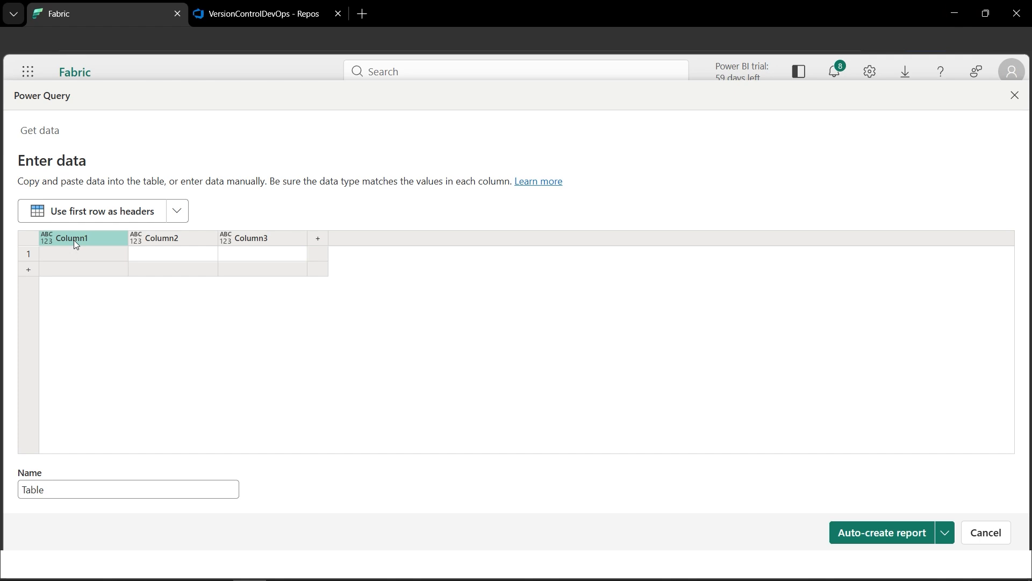
pyautogui.hotkey('ctrl', 'v')
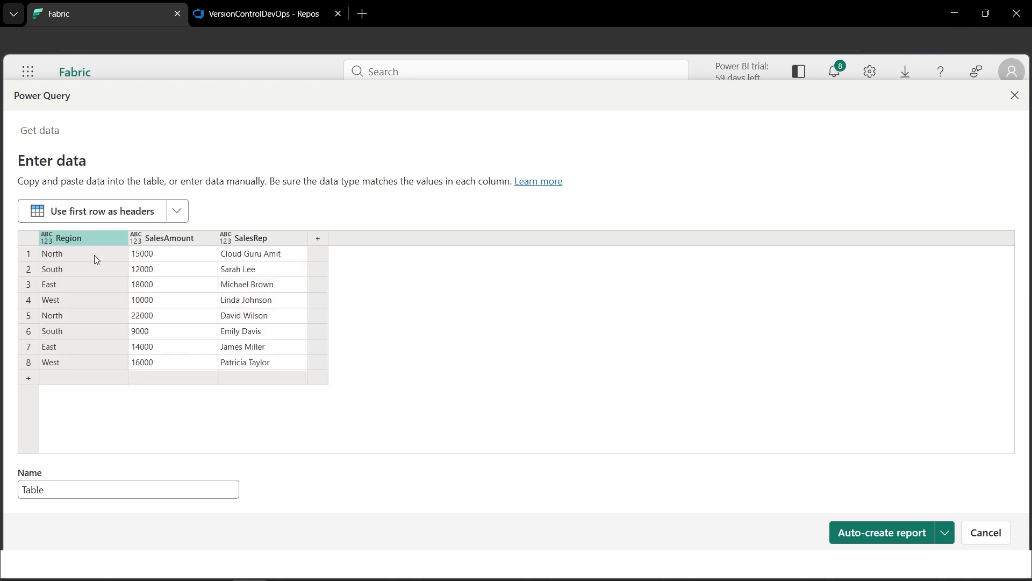
# - Set the data type of the Region and SalesRep columns to Text and of SalesAmount to Whole number
pyautogui.click(47, 240)
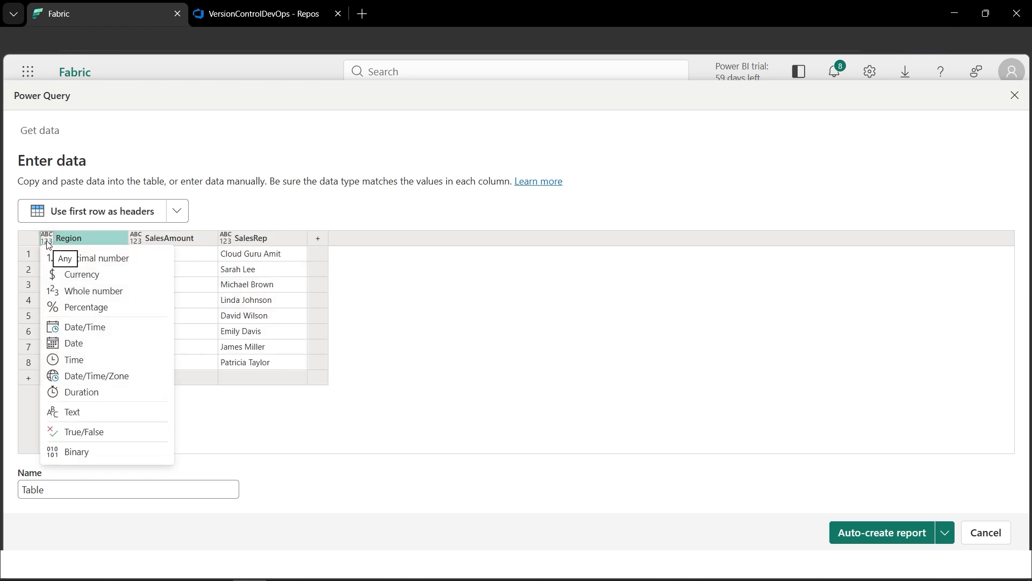
pyautogui.click(99, 410)
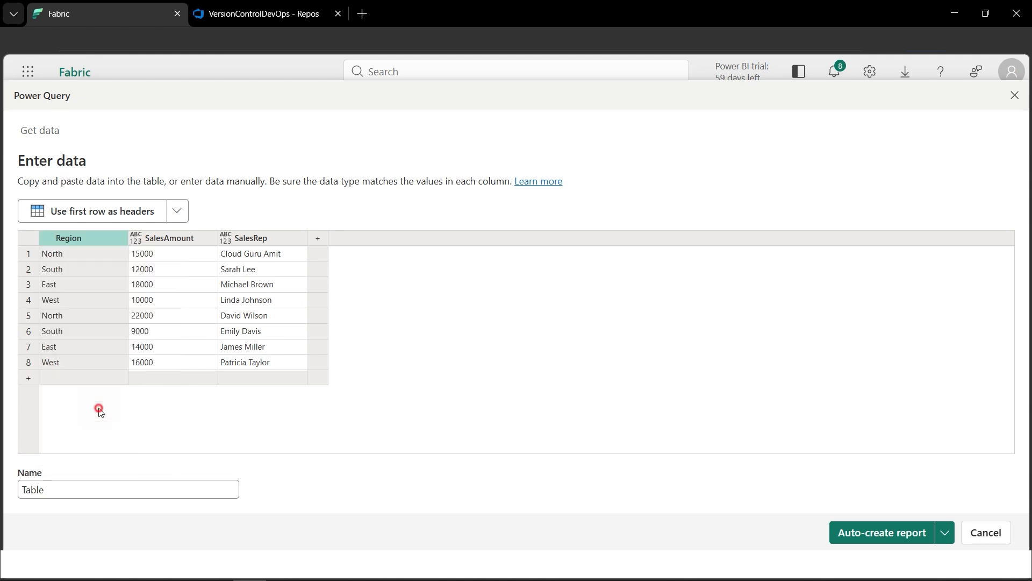
pyautogui.click(137, 240)
pyautogui.click(173, 292)
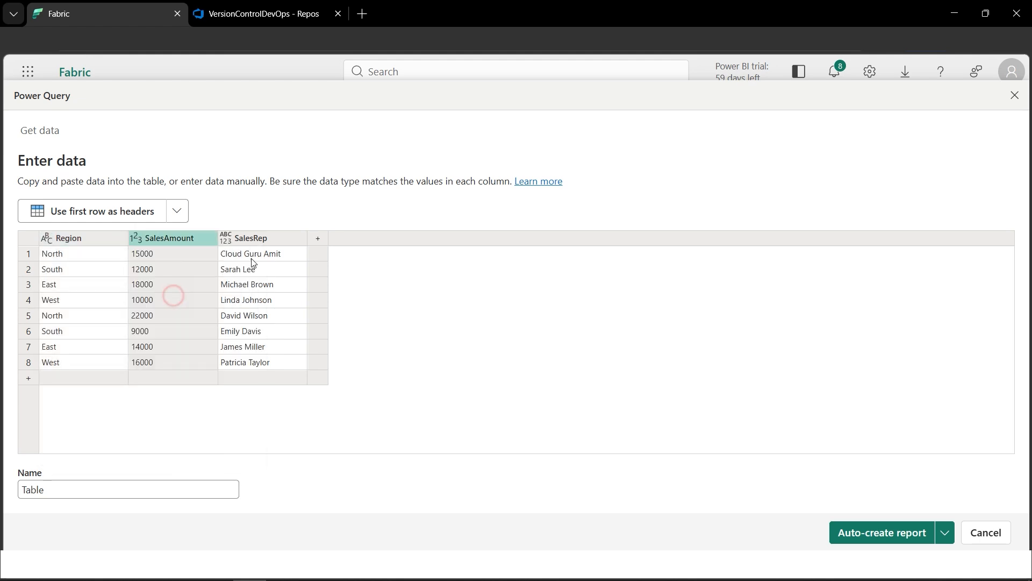
pyautogui.click(226, 237)
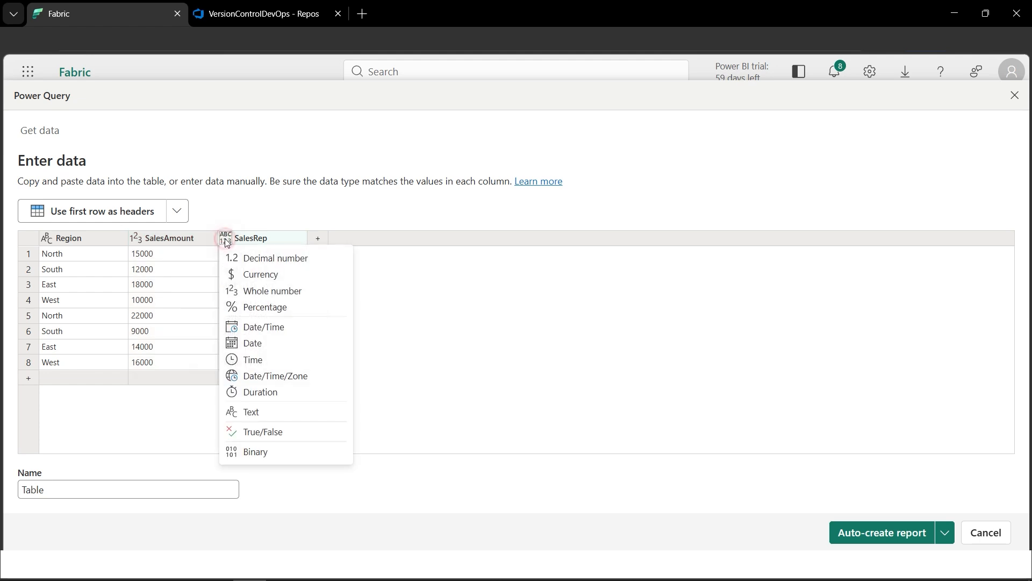
pyautogui.click(244, 412)
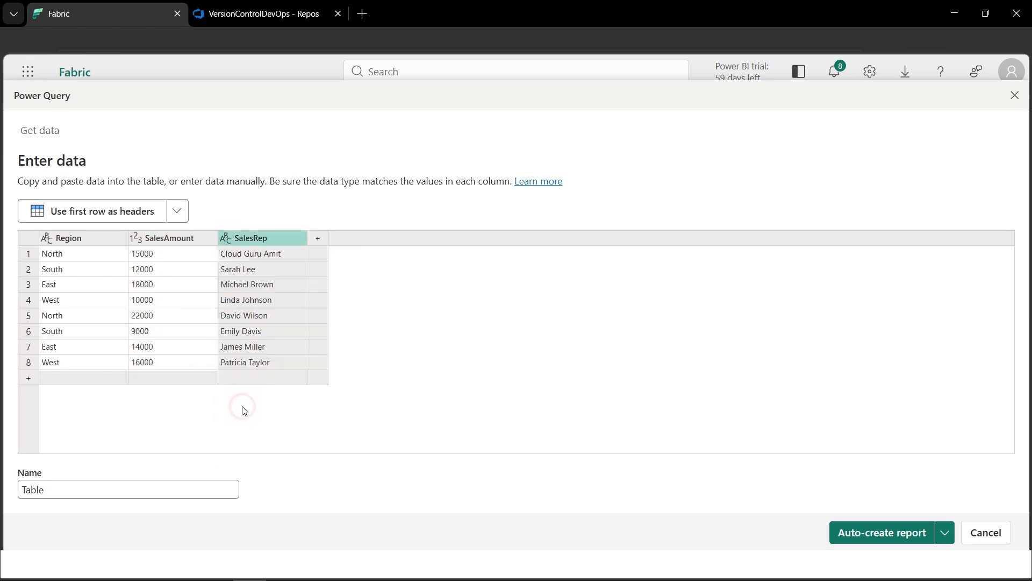
# - Name the table SalesTable and auto-create a report from it
pyautogui.doubleClick(65, 489)
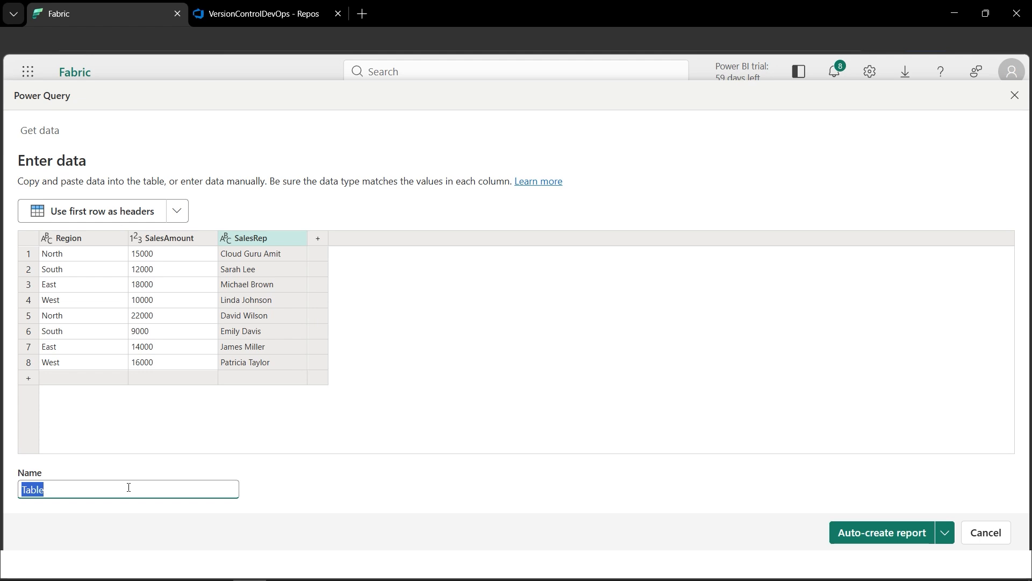
pyautogui.write('SalesTable')
pyautogui.click(850, 532)
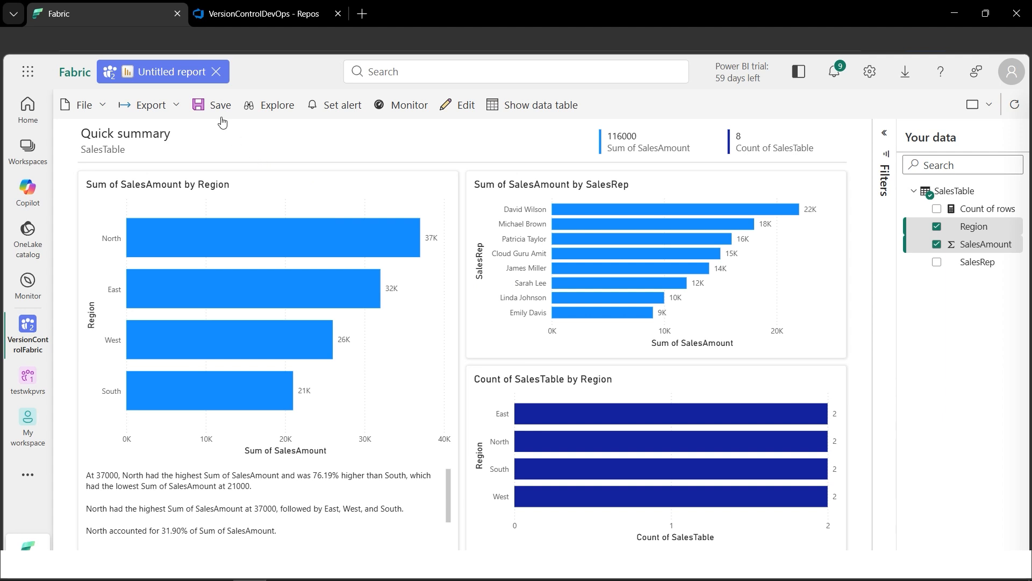
# - Save the report as SalesReport in the VersionControlFabric workspace
pyautogui.click(208, 107)
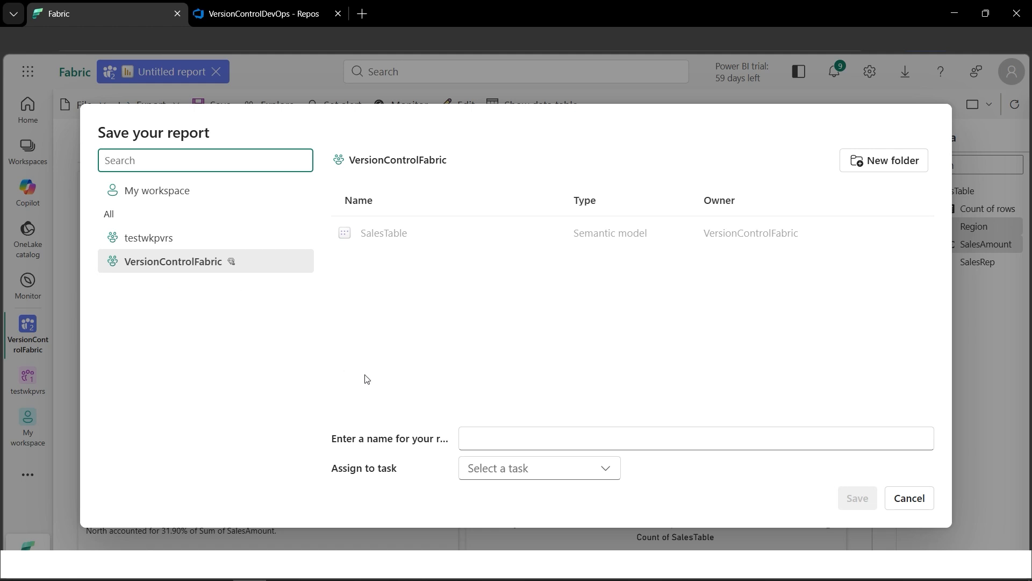
pyautogui.click(516, 434)
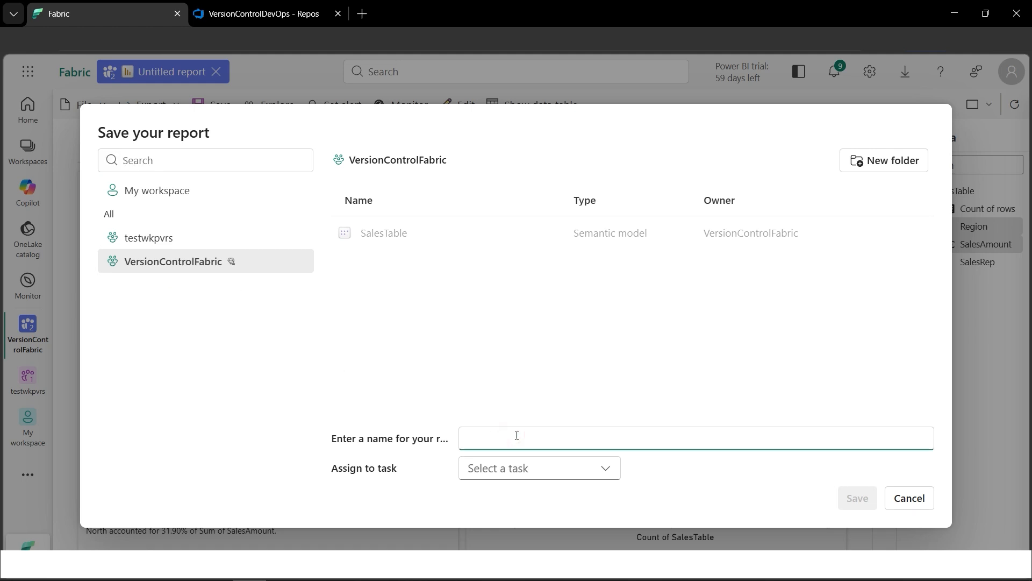
pyautogui.write('SalesReport')
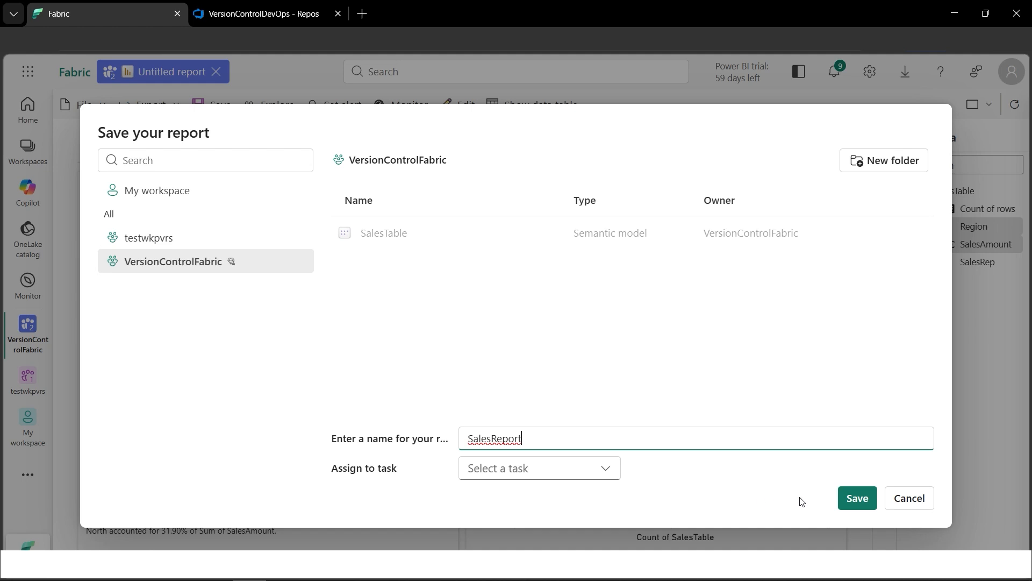
pyautogui.click(857, 499)
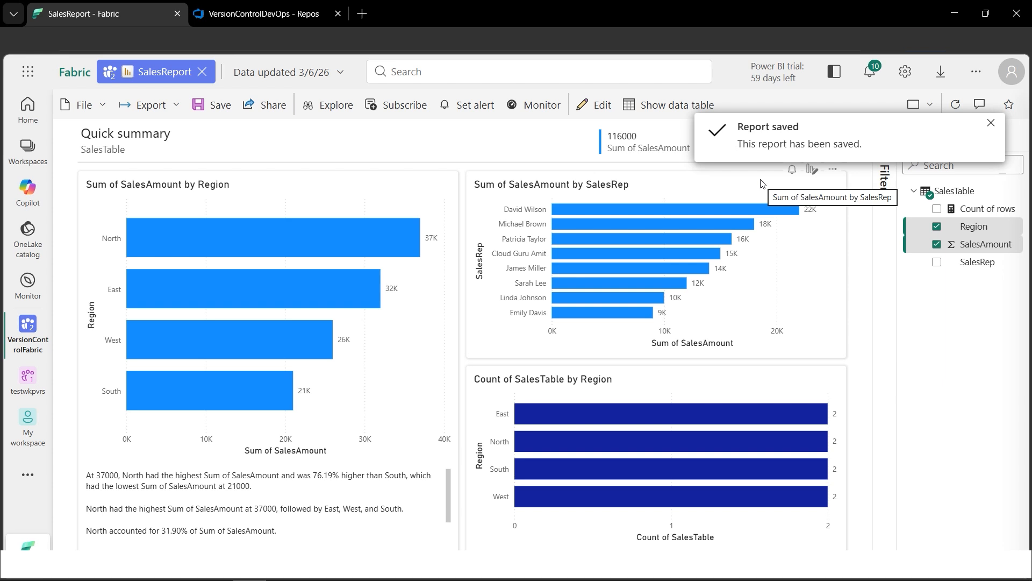
# - Return to the VersionControlFabric workspace and compare its items' Git status with the files in the Azure DevOps repository
pyautogui.click(28, 151)
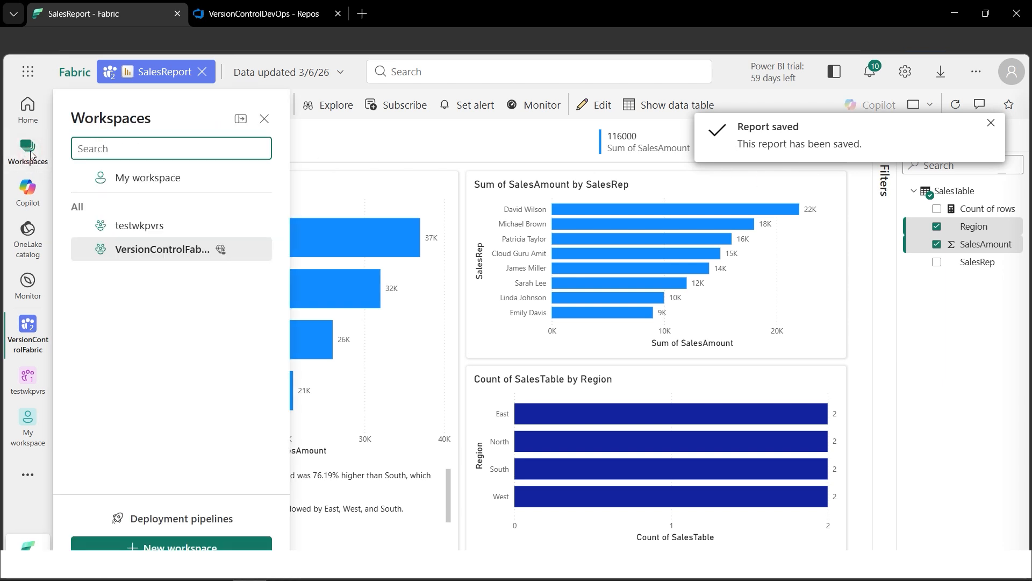
pyautogui.click(139, 252)
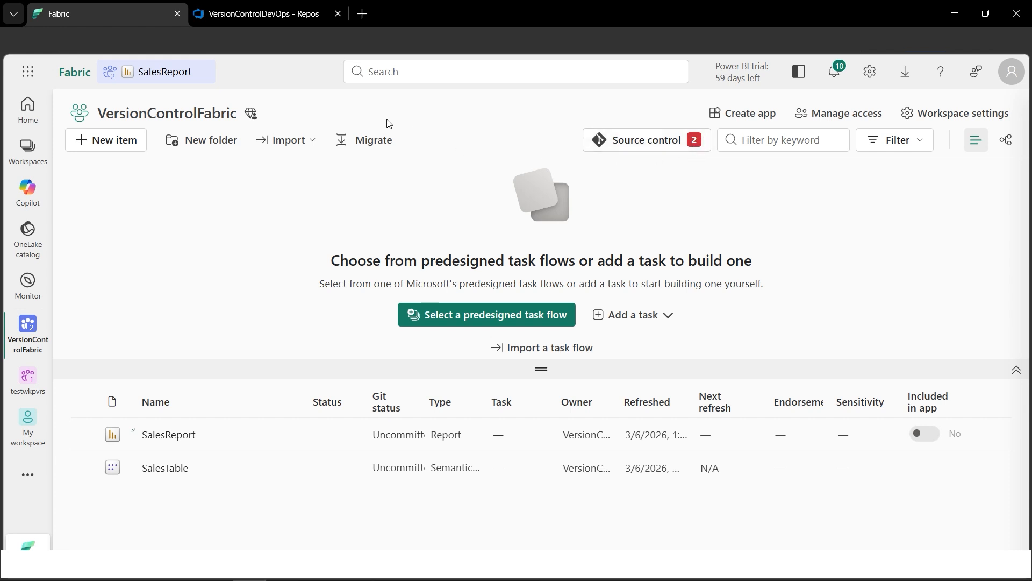
pyautogui.click(261, 16)
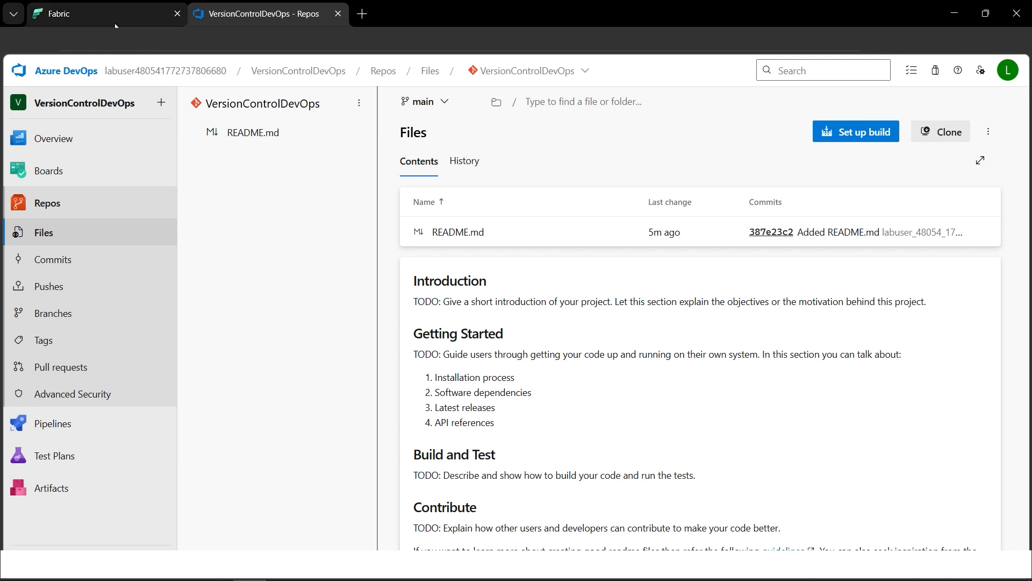
pyautogui.click(136, 21)
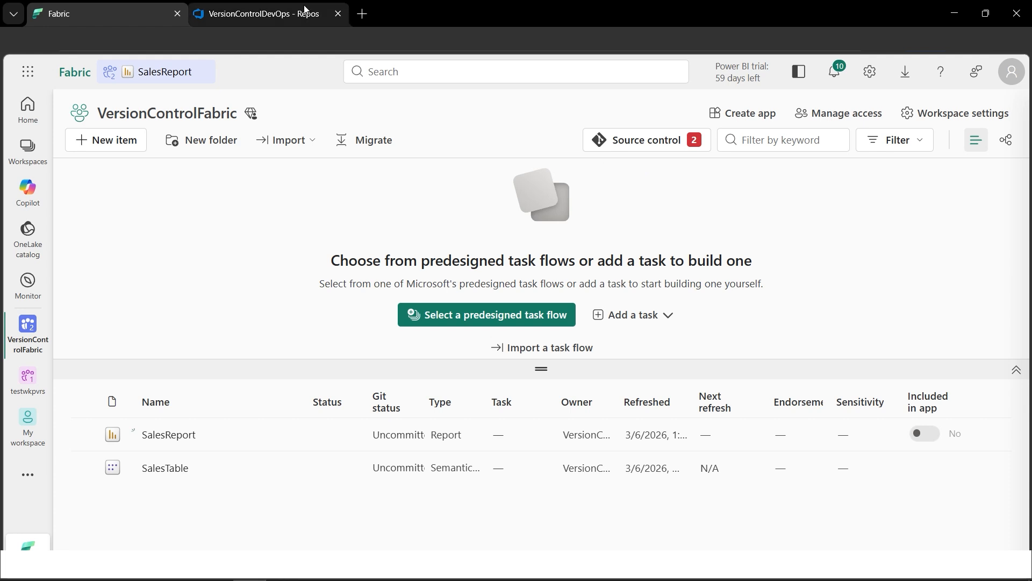
pyautogui.click(272, 13)
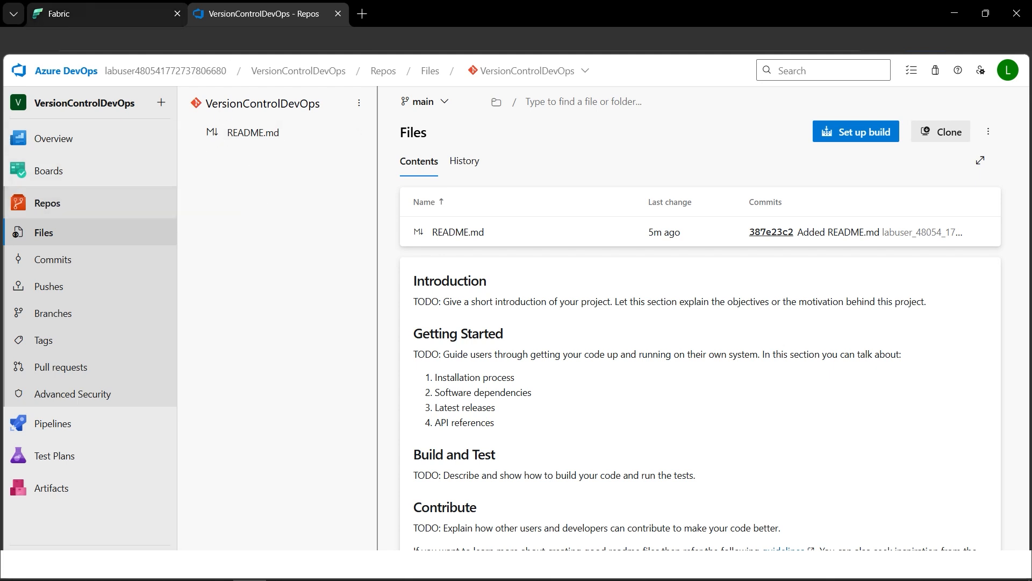
pyautogui.click(122, 20)
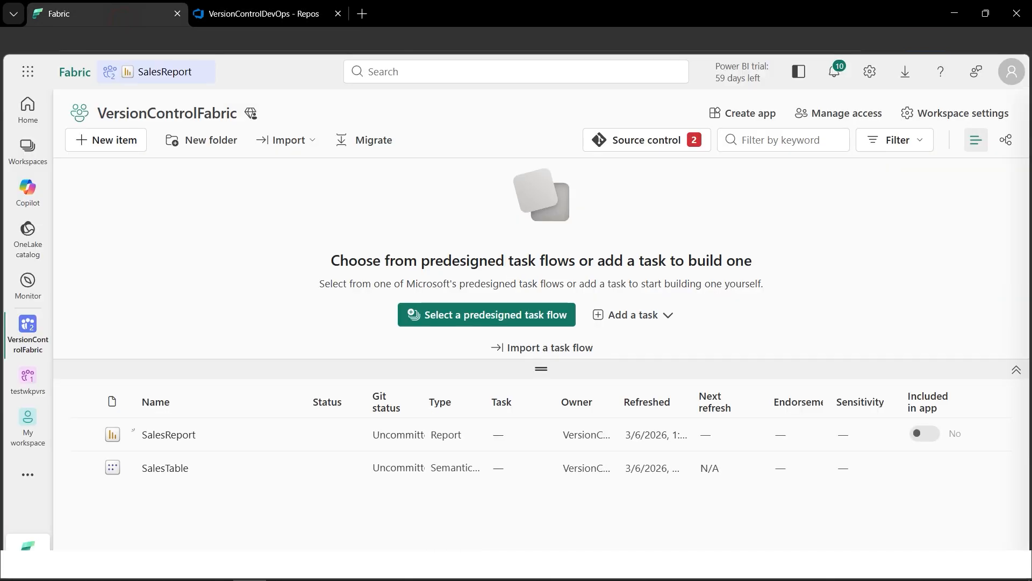
# - Commit SalesReport and SalesTable to the main branch with the message "Created report", then close source control
pyautogui.click(645, 151)
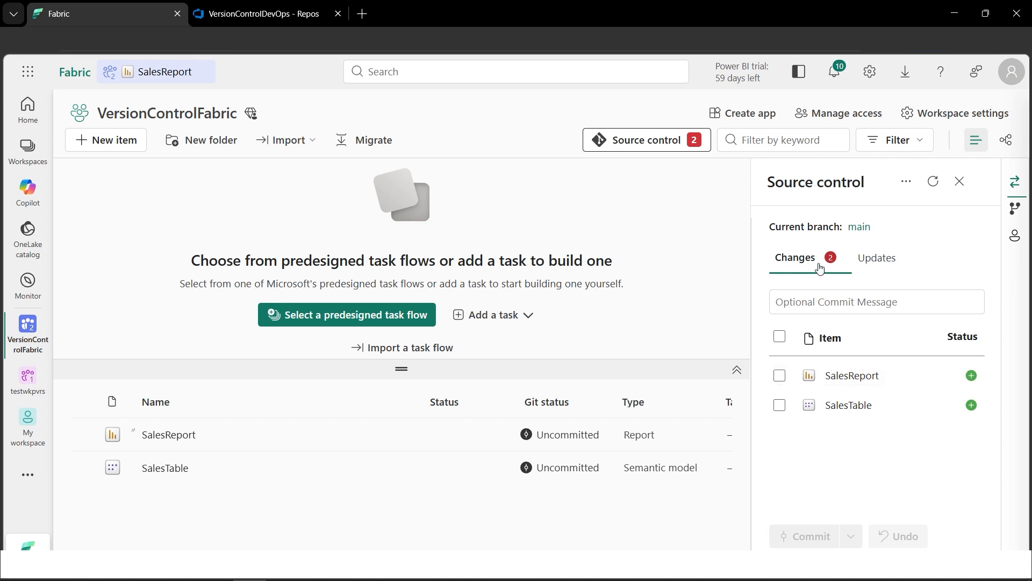
pyautogui.click(781, 378)
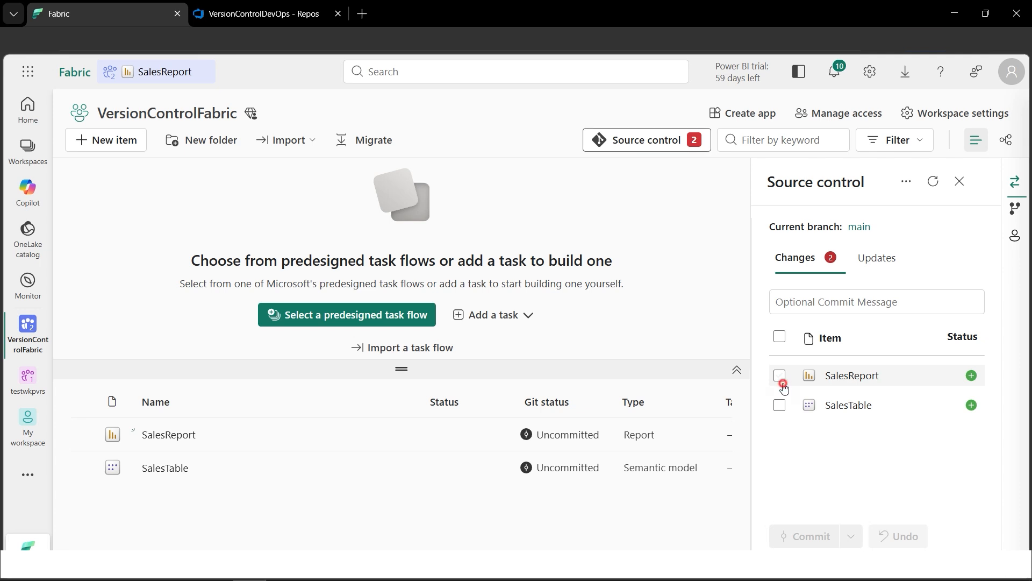
pyautogui.click(785, 407)
pyautogui.click(838, 308)
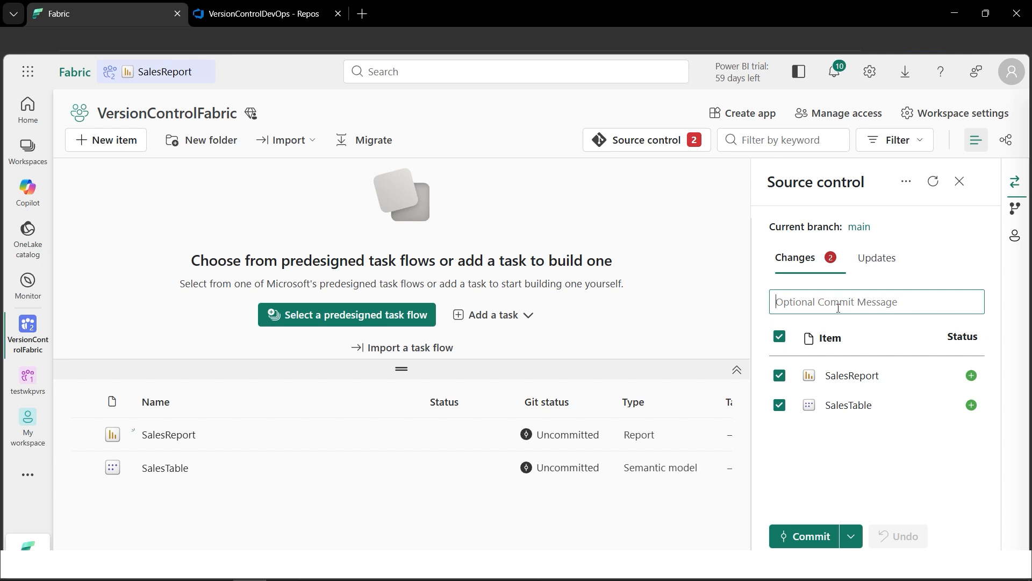
pyautogui.write('Created report')
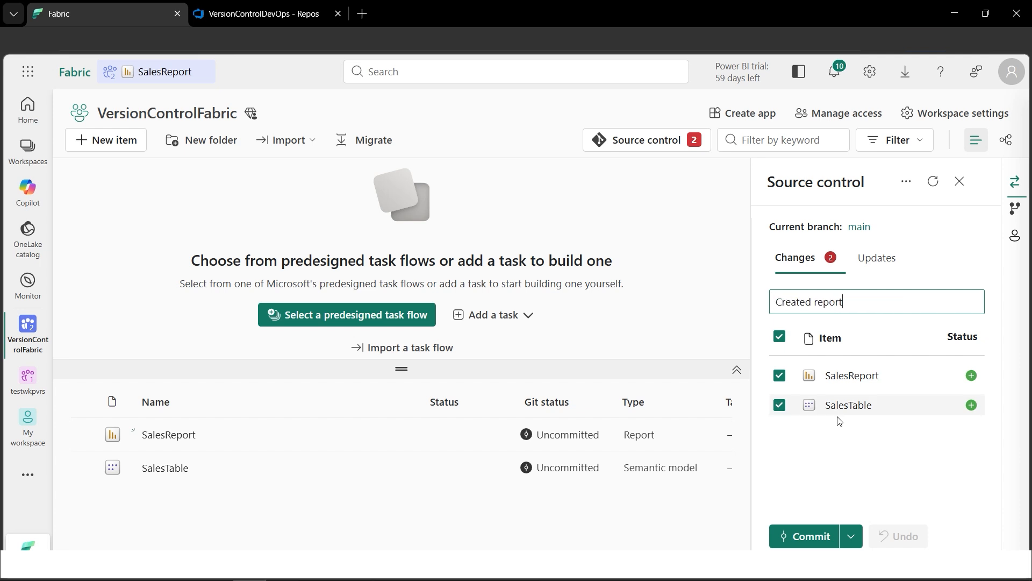
pyautogui.click(813, 538)
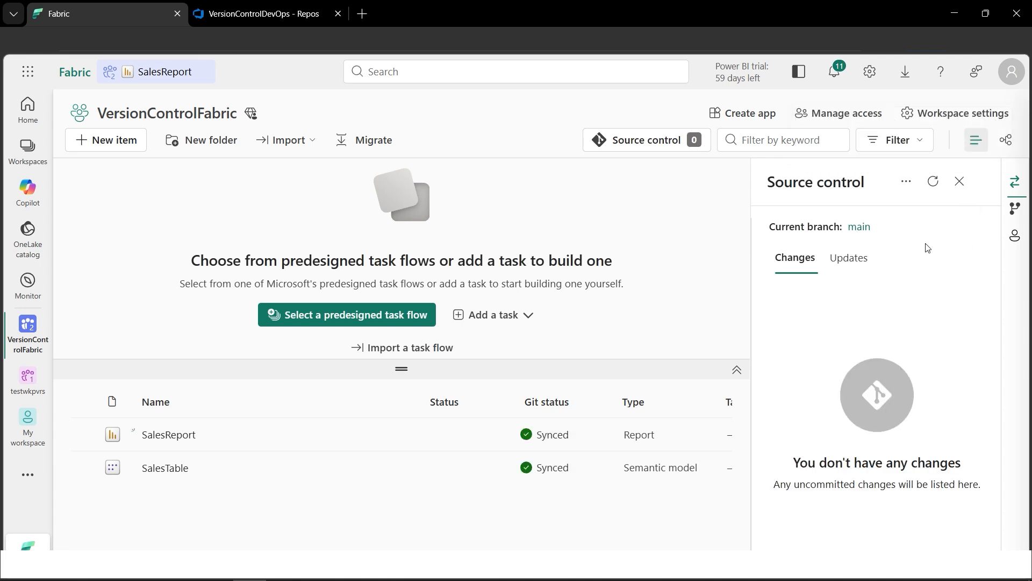
pyautogui.click(689, 141)
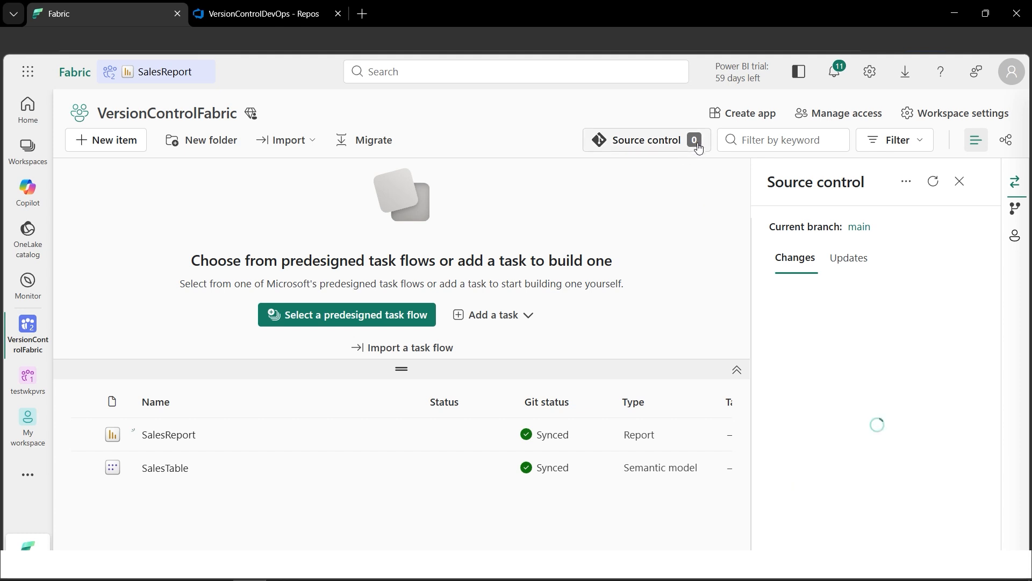
pyautogui.click(960, 181)
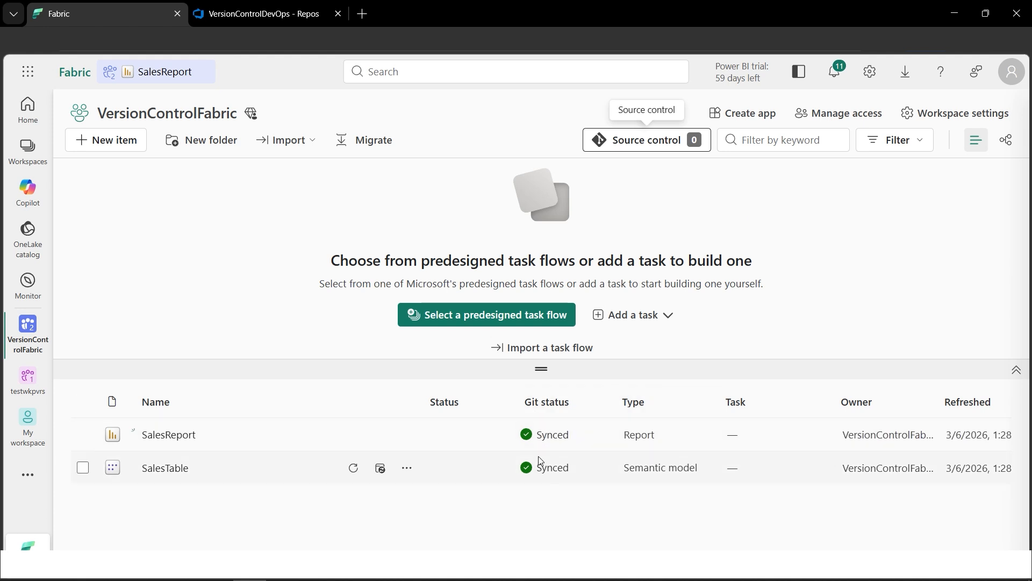
# - Switch to Azure DevOps, reload the repository files and inspect the contents of the SalesReport.Report and SalesTable.SemanticModel folders
pyautogui.click(269, 16)
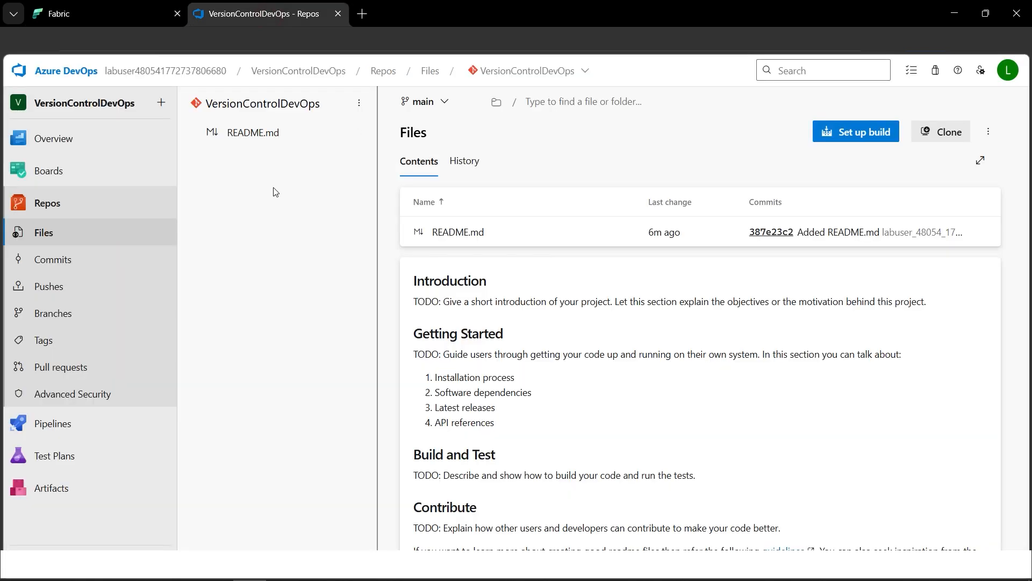
pyautogui.click(42, 52)
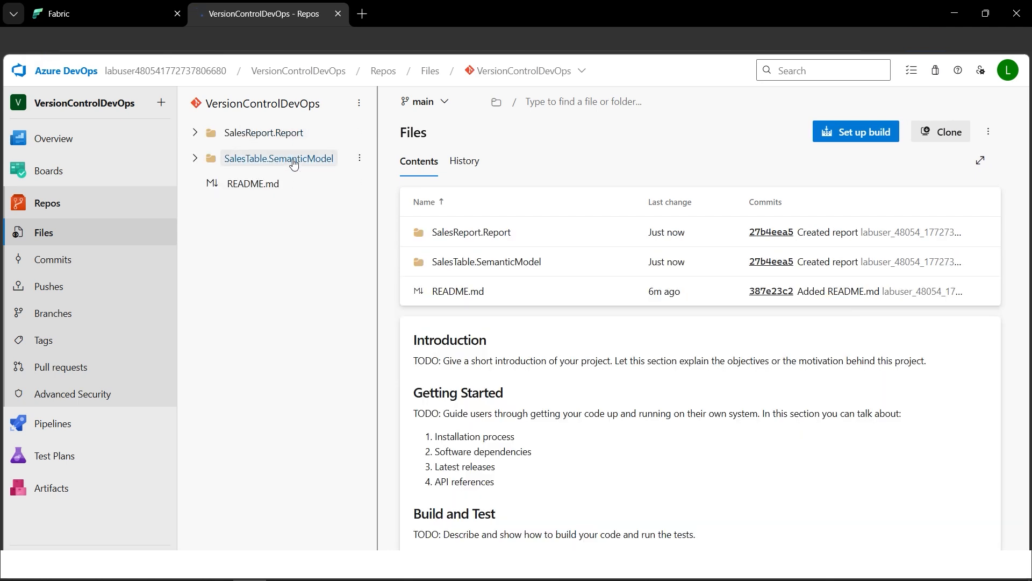
pyautogui.click(195, 132)
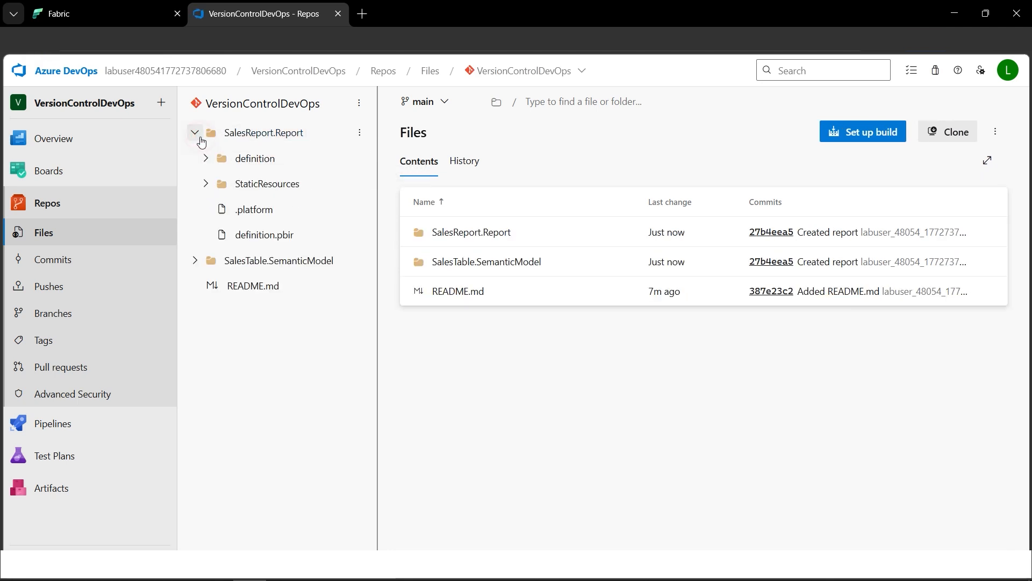
pyautogui.click(196, 260)
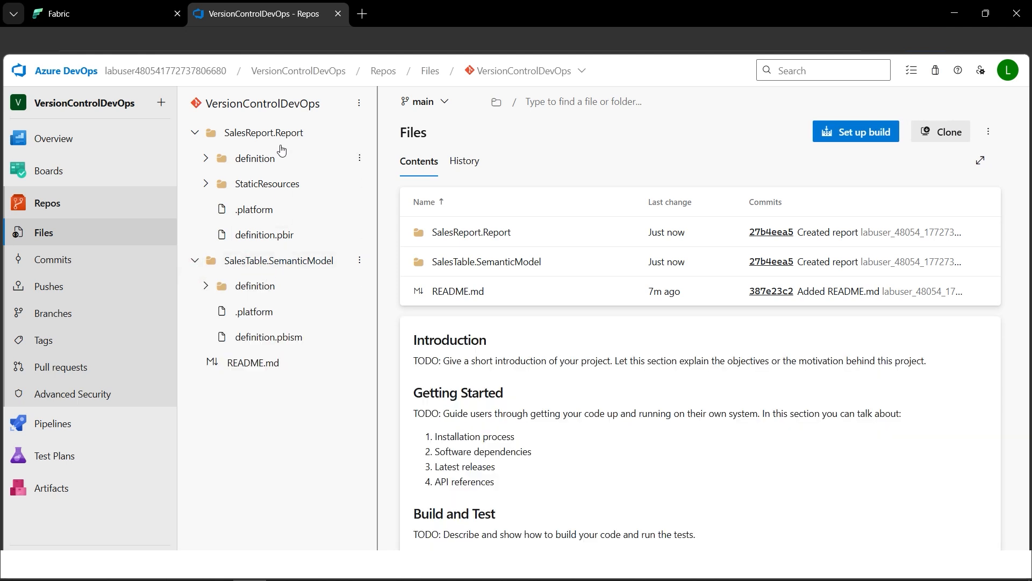
pyautogui.click(197, 135)
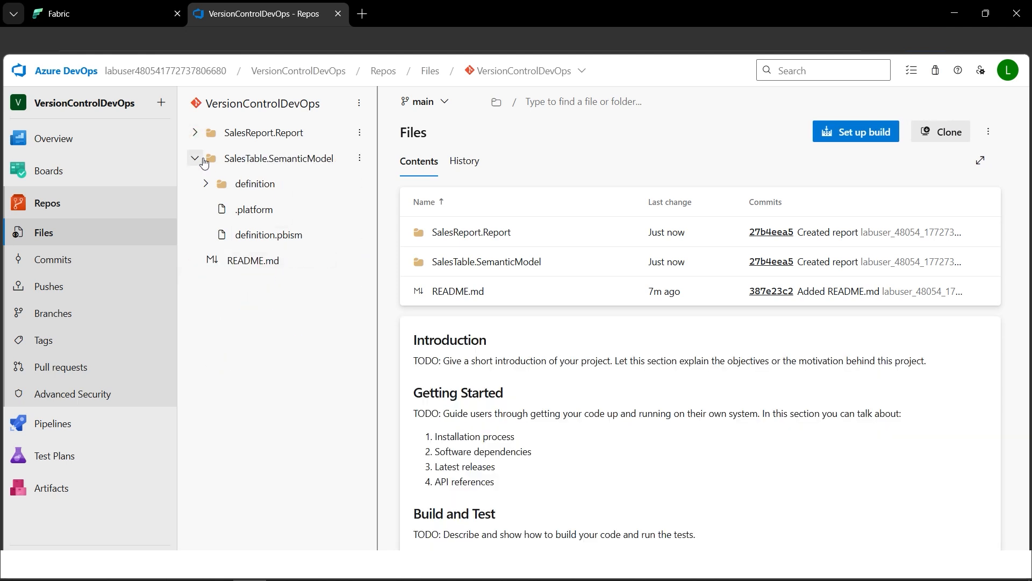
pyautogui.click(196, 158)
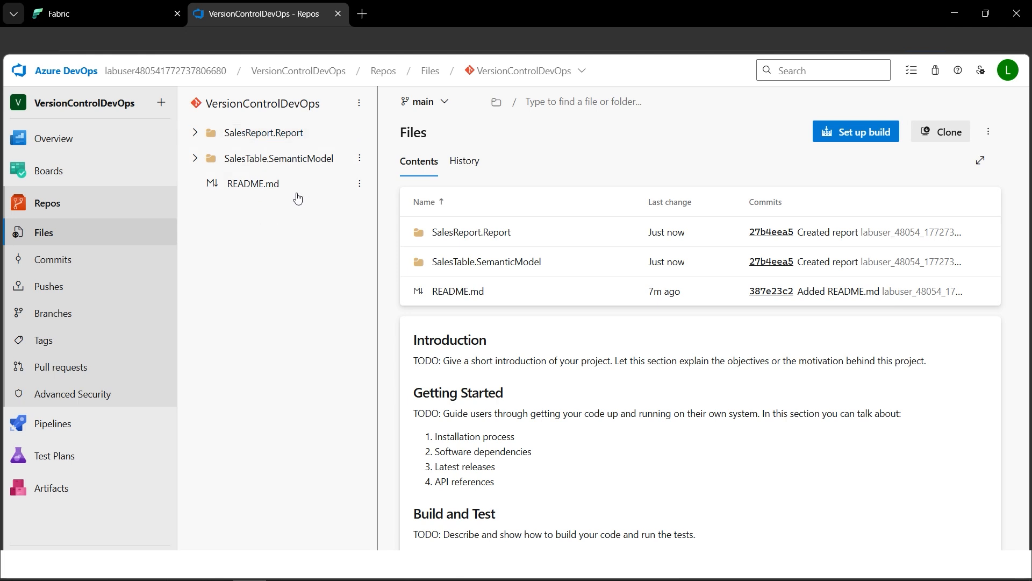
# - Switch back to Fabric, open SalesReport, include the SalesRep field in the report data and save the report
pyautogui.click(104, 17)
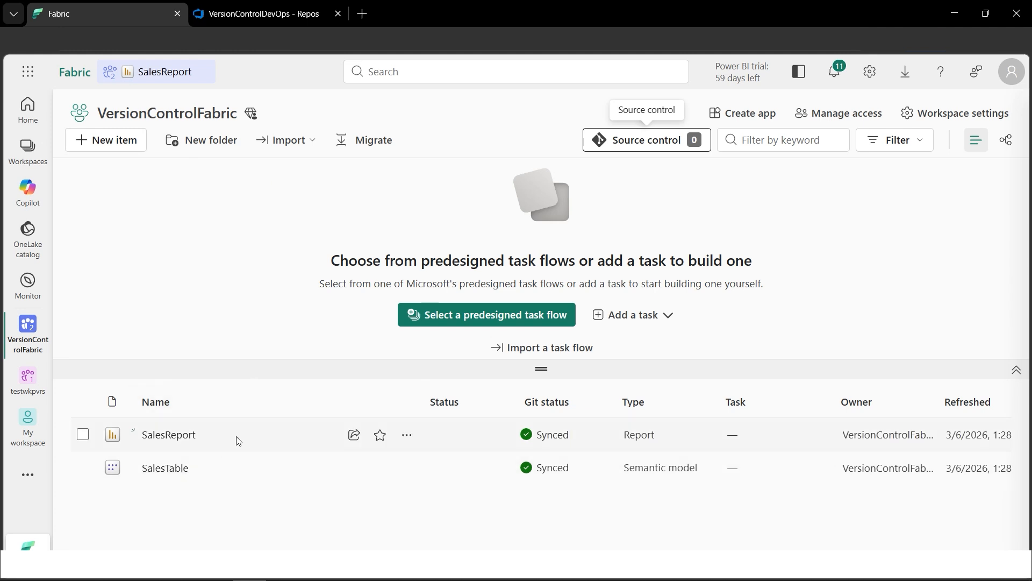
pyautogui.click(408, 438)
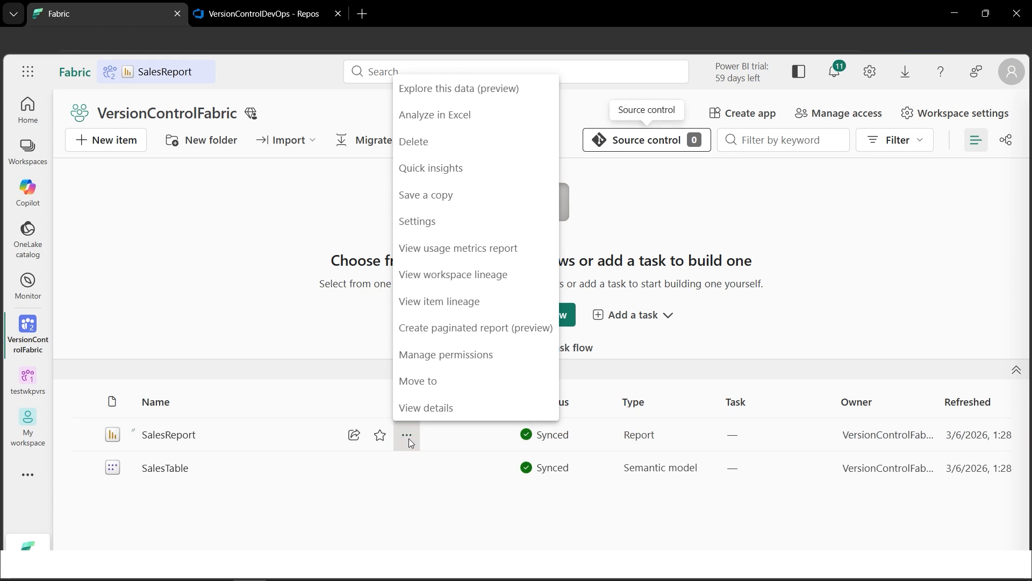
pyautogui.click(177, 443)
pyautogui.click(176, 442)
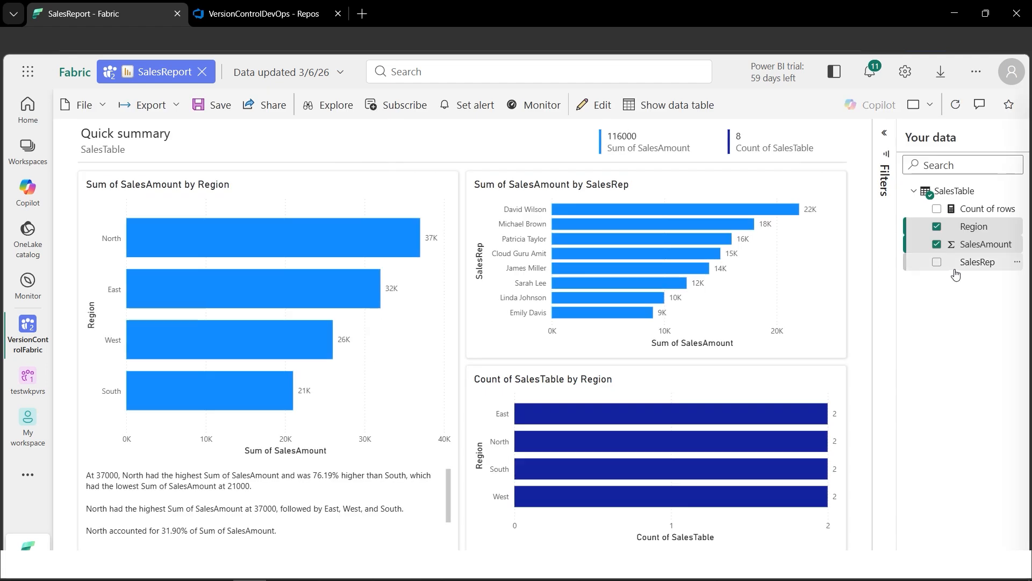
pyautogui.click(938, 263)
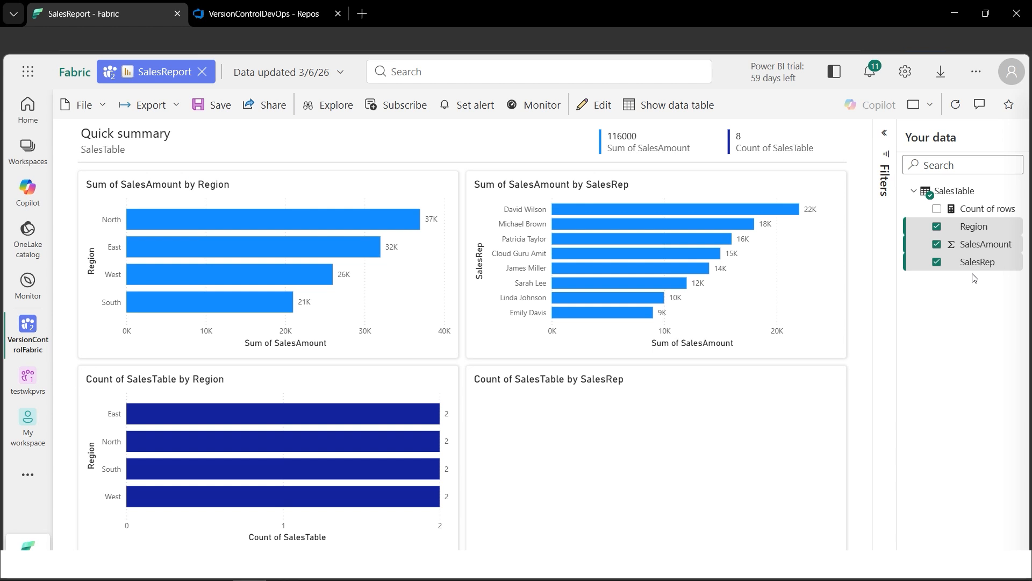
pyautogui.click(214, 106)
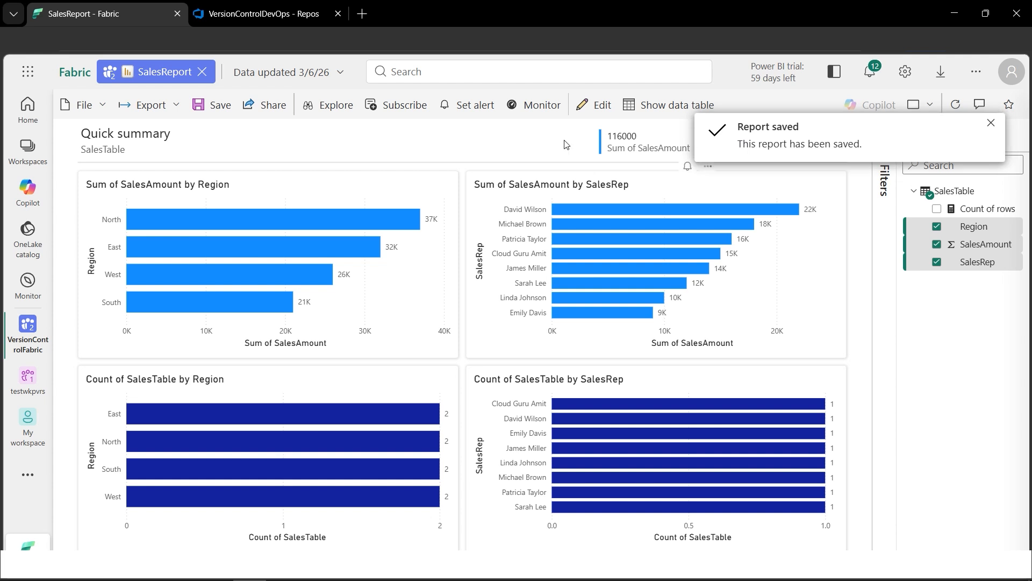
# - Return to the VersionControlFabric workspace and commit the changed SalesReport to the main branch with the message "Report updated"
pyautogui.click(27, 155)
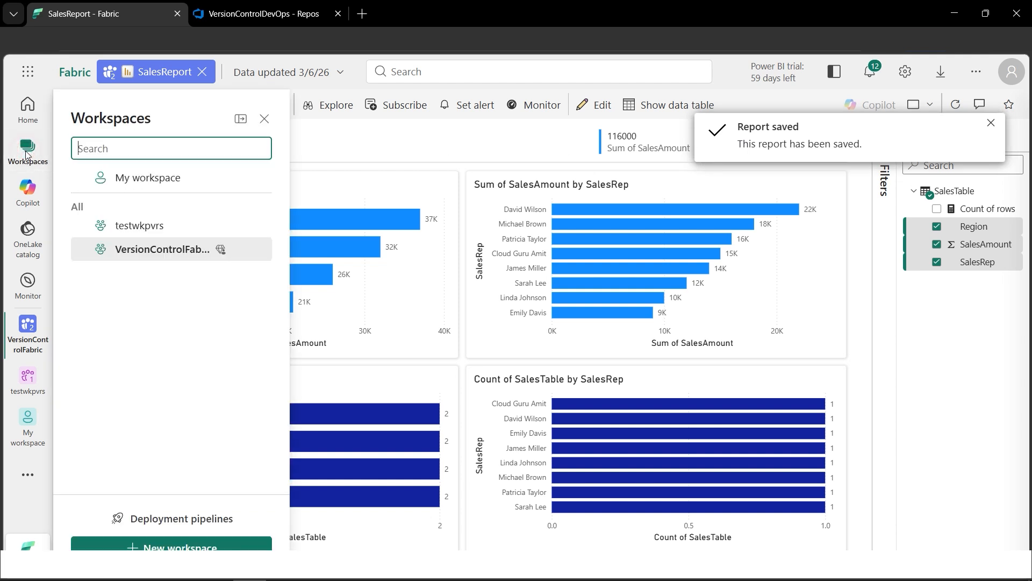
pyautogui.click(144, 255)
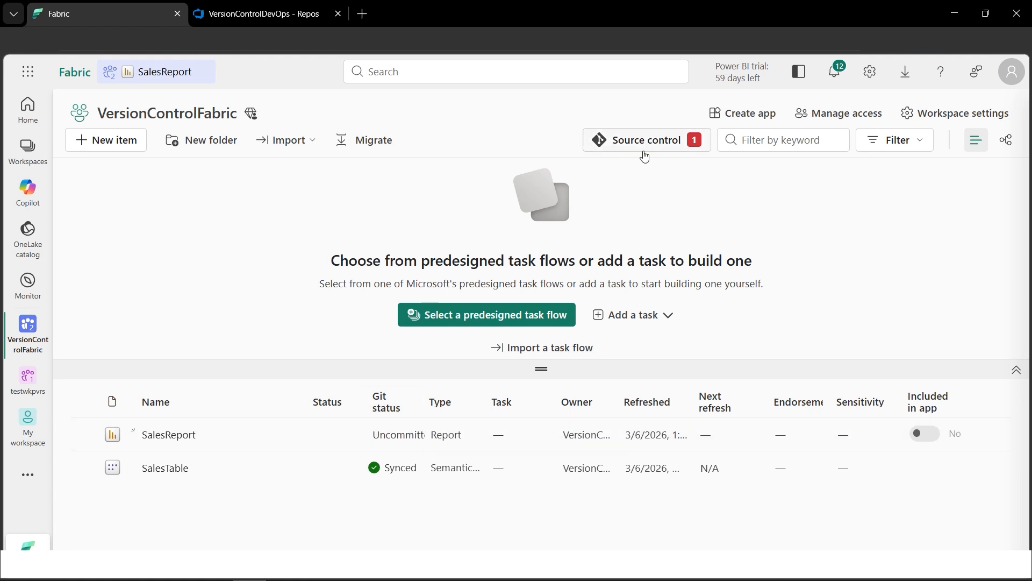
pyautogui.click(661, 150)
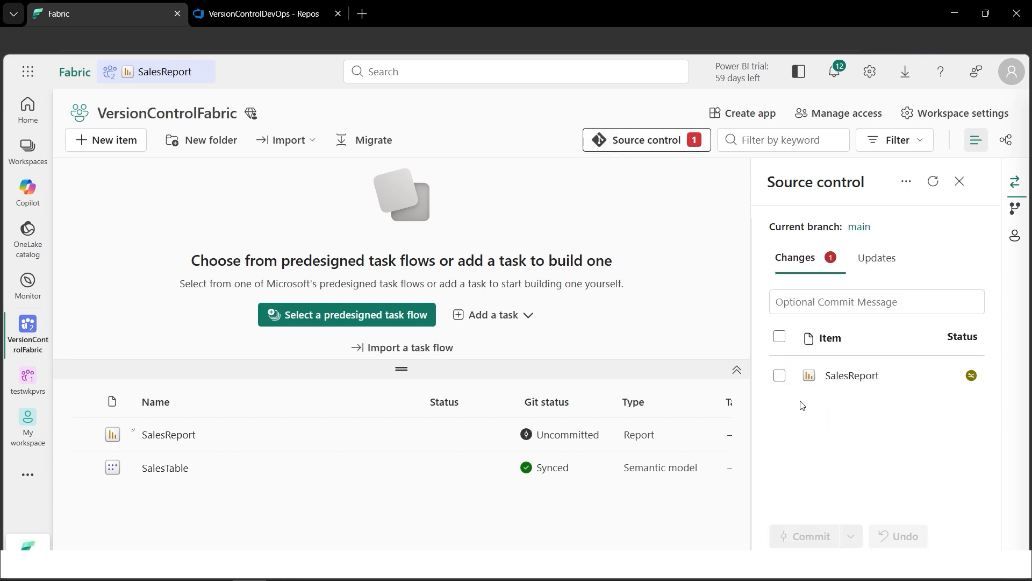
pyautogui.click(779, 377)
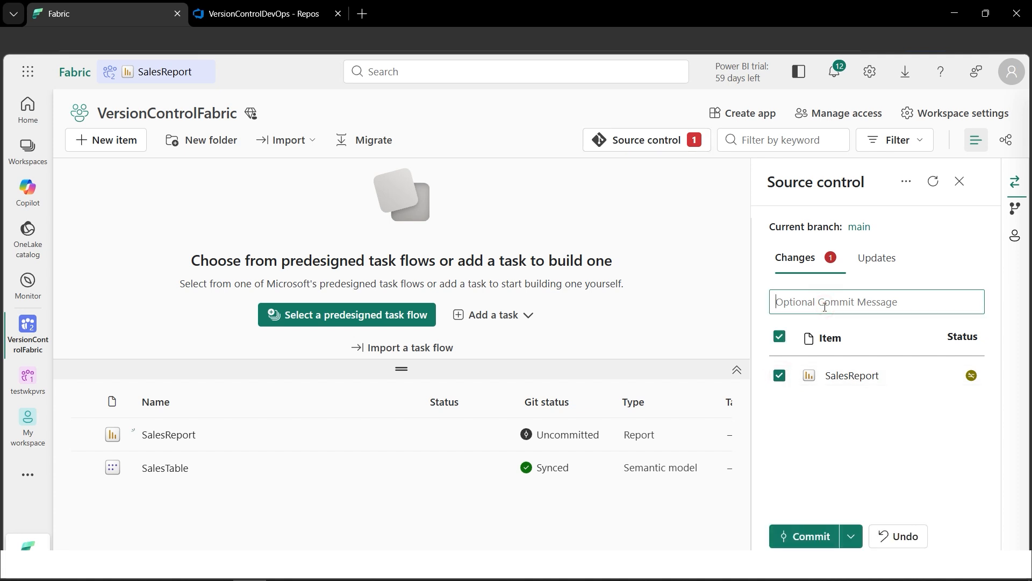
pyautogui.write('Report updated')
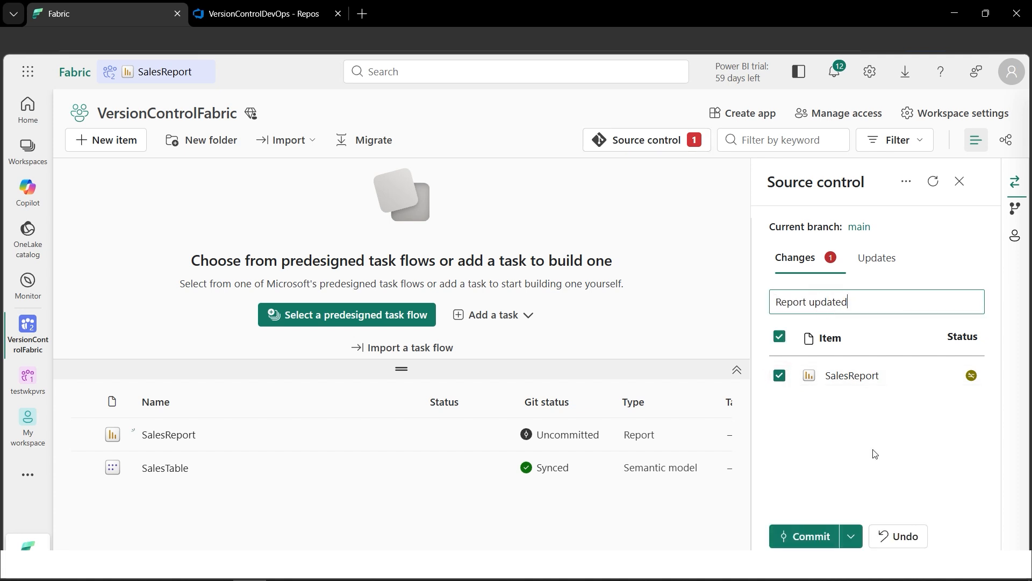
pyautogui.click(807, 536)
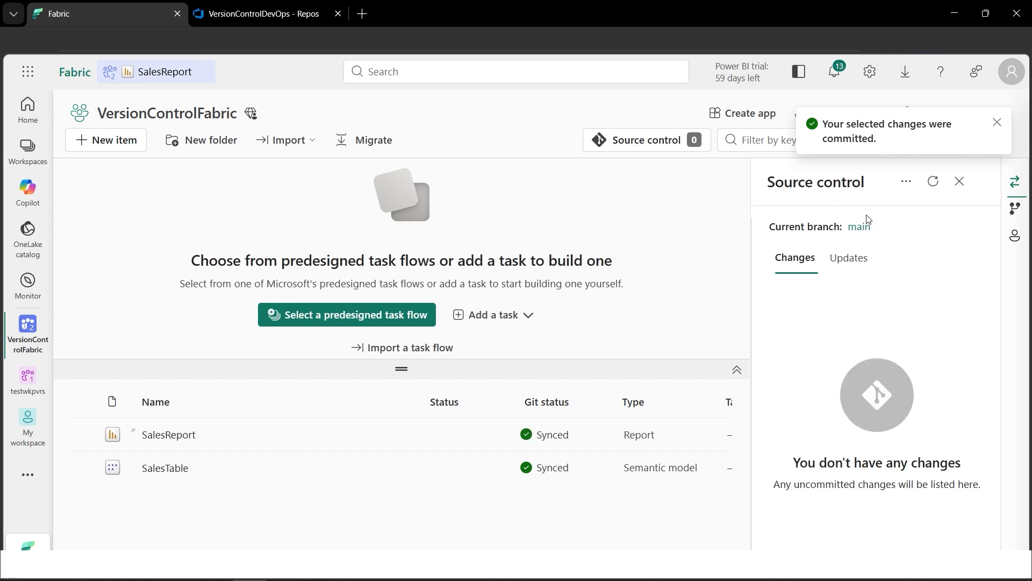
pyautogui.click(960, 181)
pyautogui.click(987, 113)
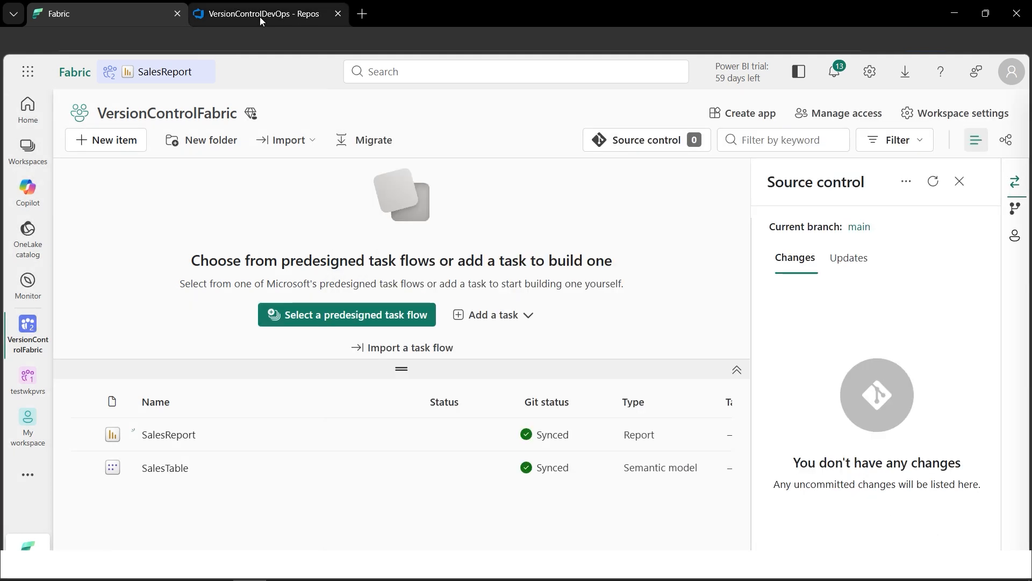
# - Switch to Azure DevOps, review the main branch's commit history, and compare the SalesTable.SemanticModel folder with the items in the Fabric workspace
pyautogui.click(260, 17)
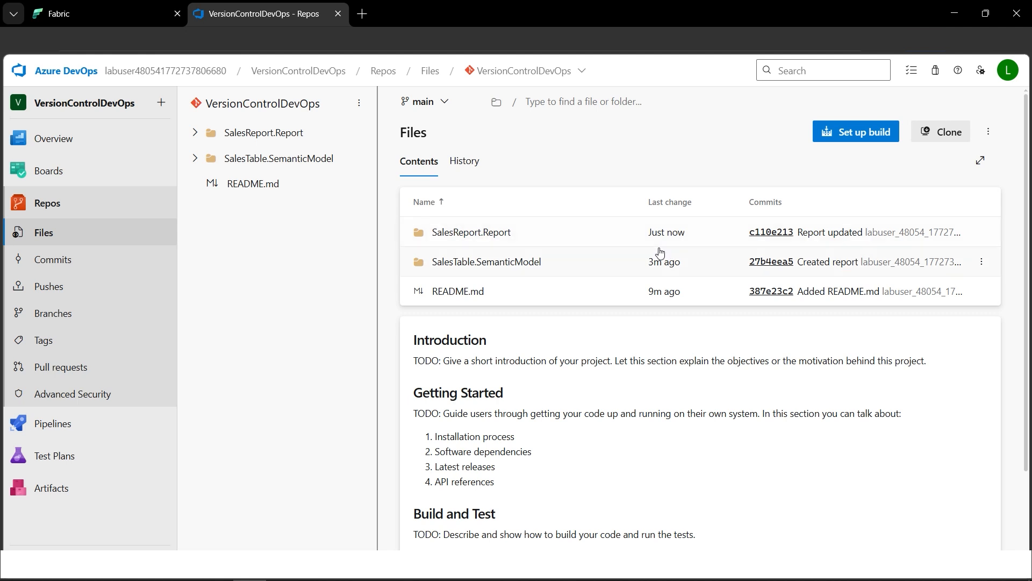
pyautogui.click(469, 171)
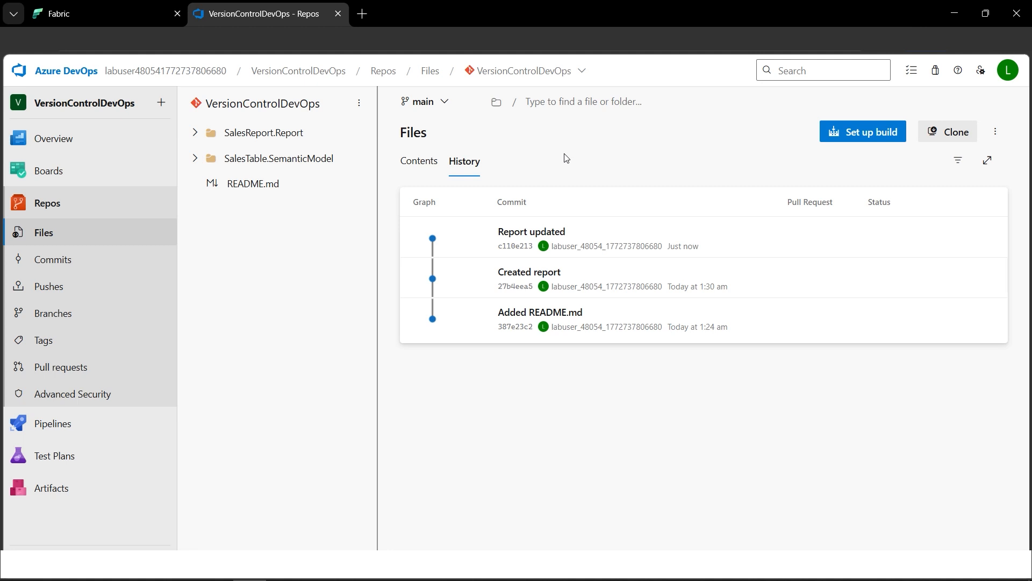
pyautogui.click(197, 160)
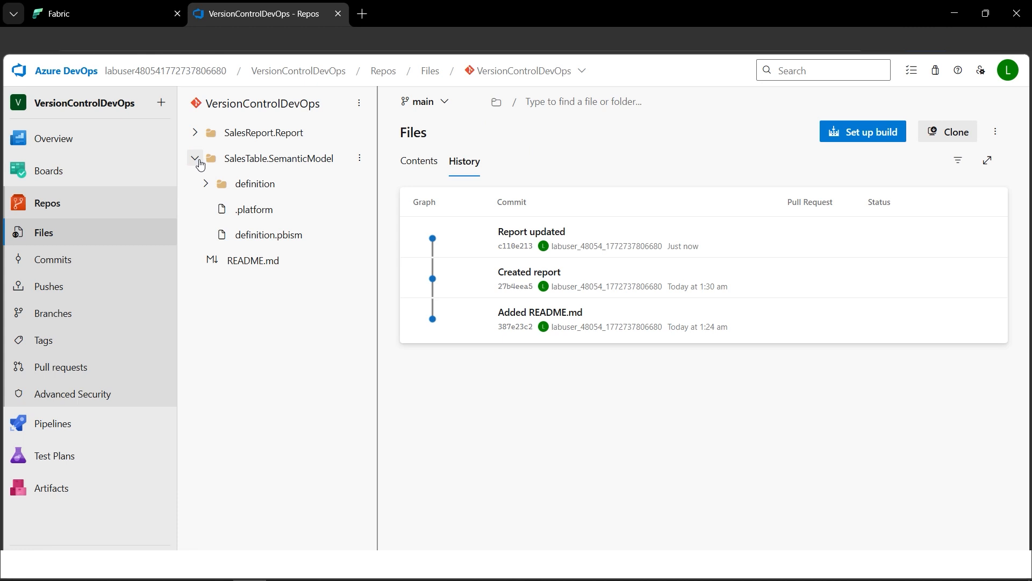
pyautogui.click(125, 14)
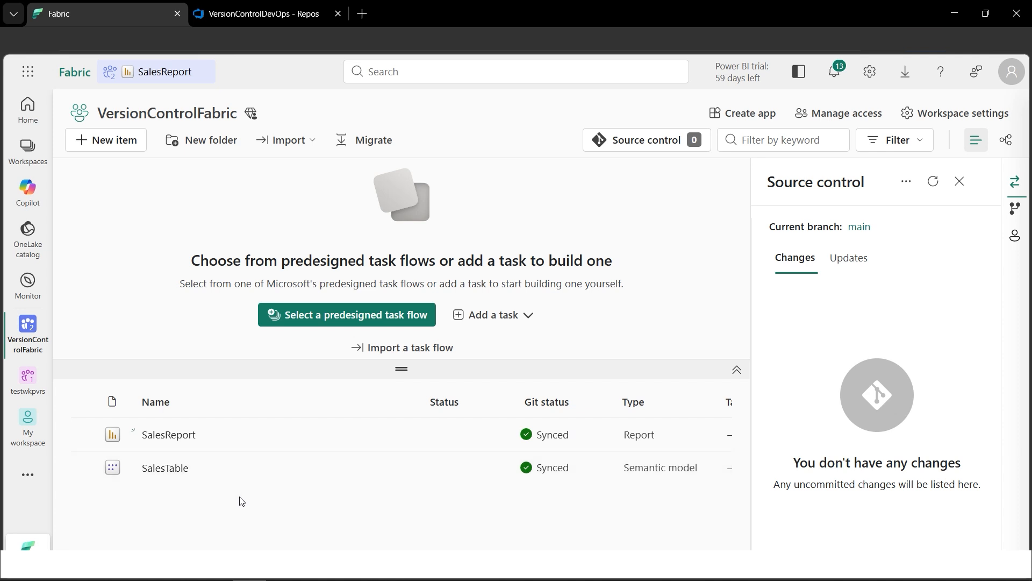
# - Return to Azure DevOps and inspect the .platform, database.tmdl, model.tmdl and definition.pbism files of SalesTable.SemanticModel
pyautogui.click(263, 19)
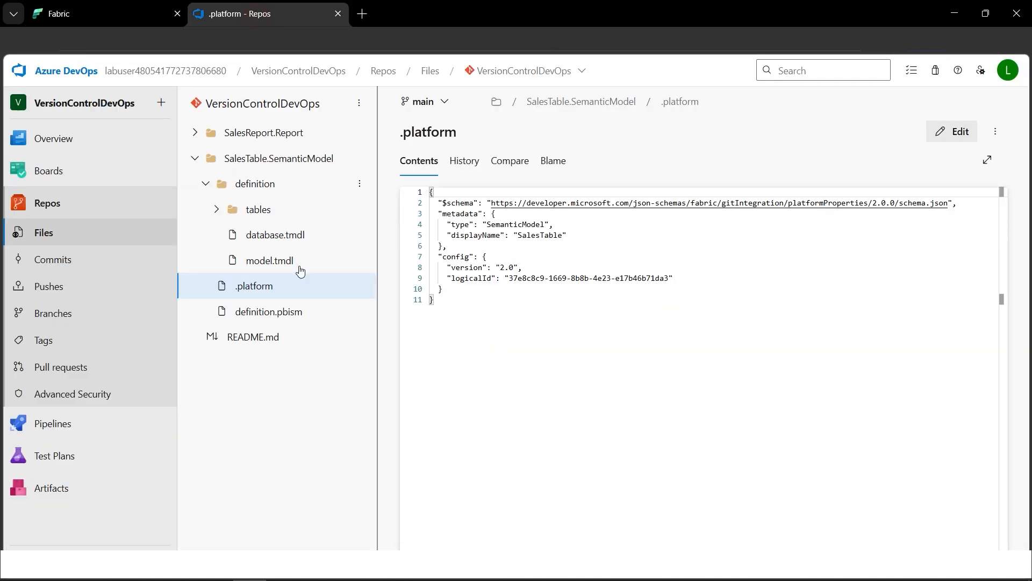
pyautogui.click(287, 240)
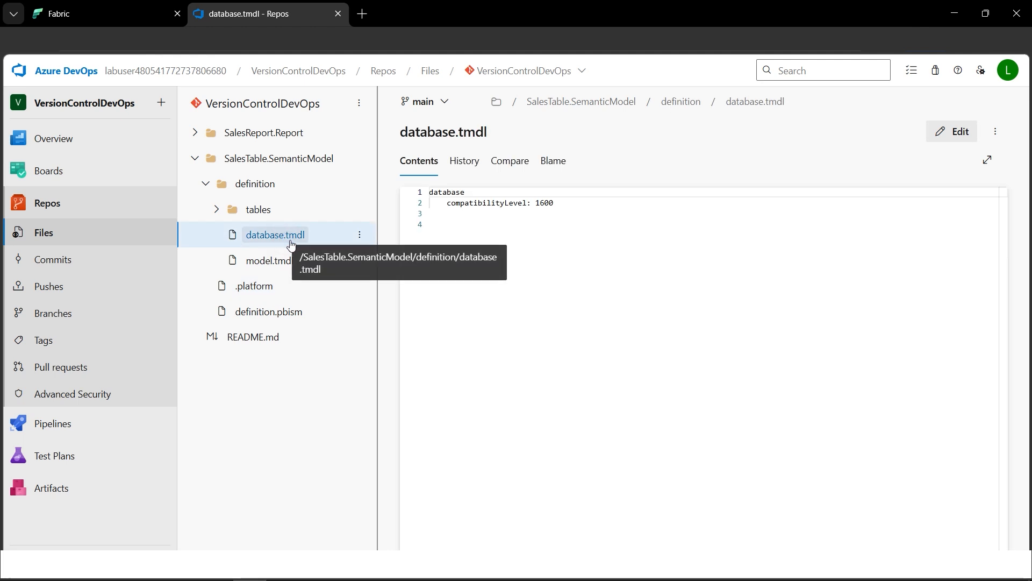
pyautogui.click(280, 268)
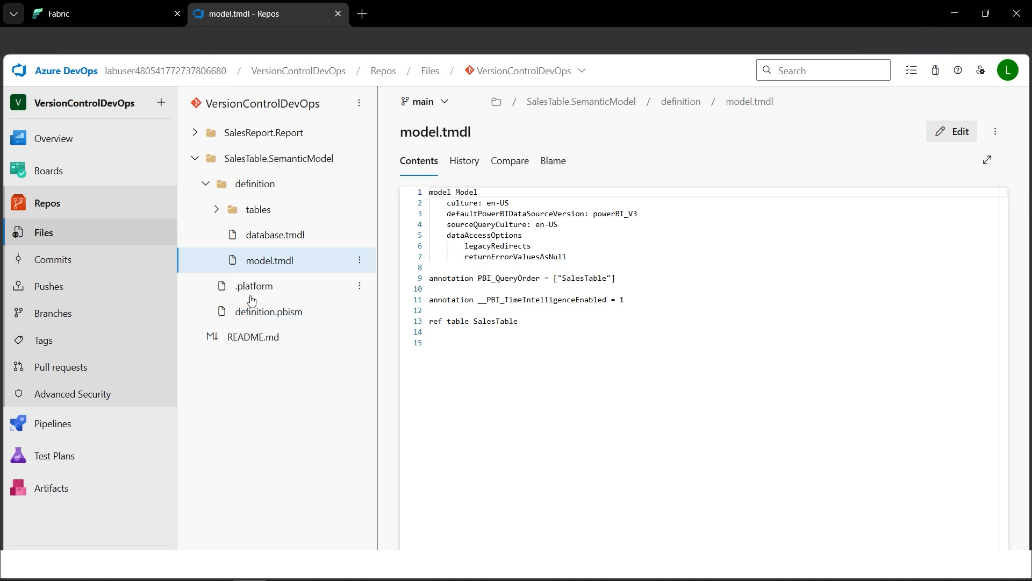
pyautogui.click(259, 316)
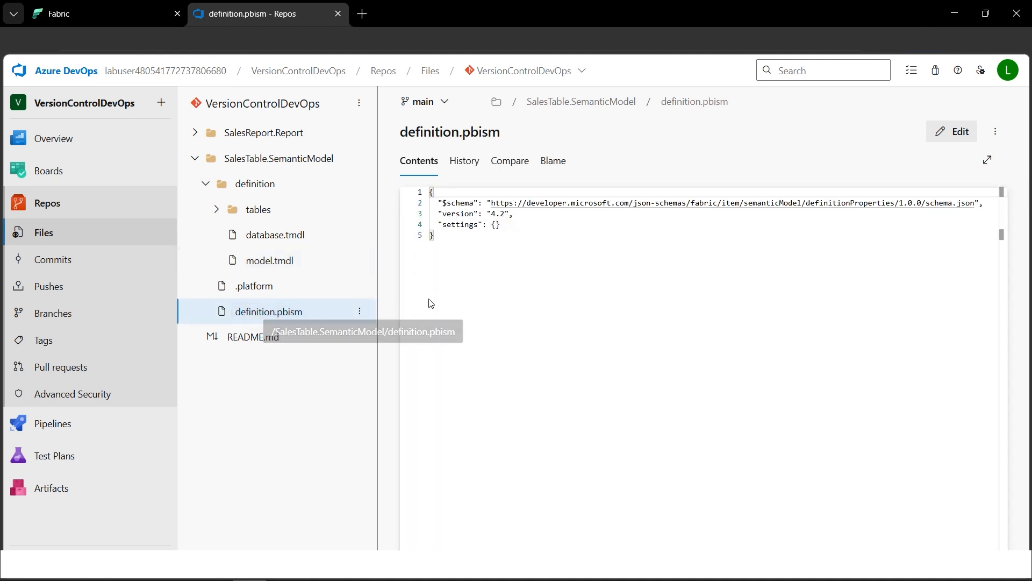